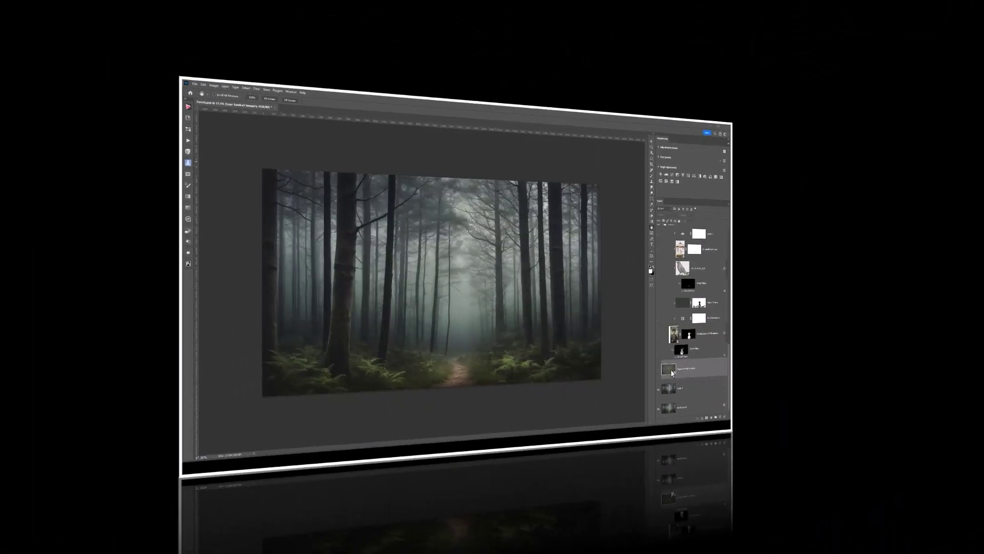
# - Select the Sage SandraD Imagery texture layer above Layer 1 and make it visible over the forest
pyautogui.click(850, 439)
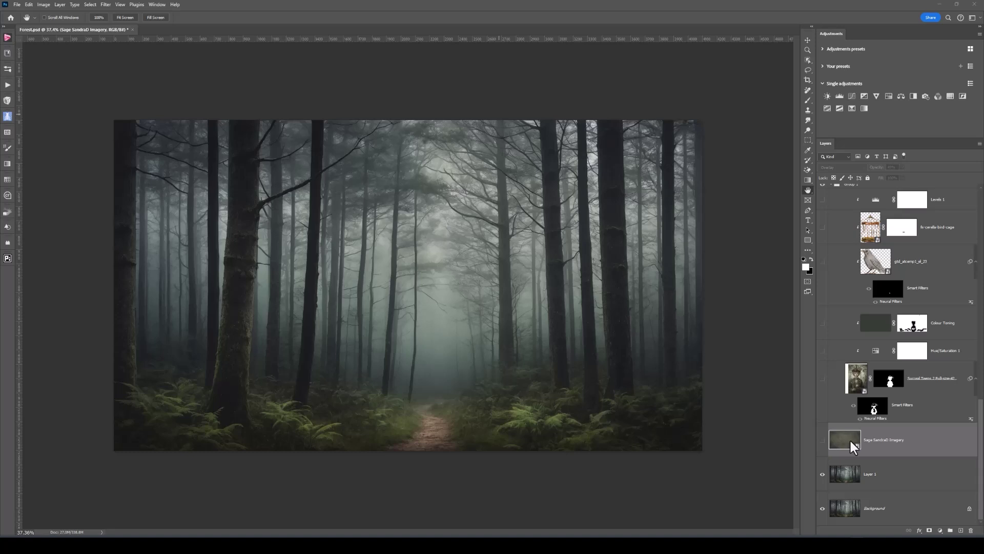
pyautogui.click(822, 439)
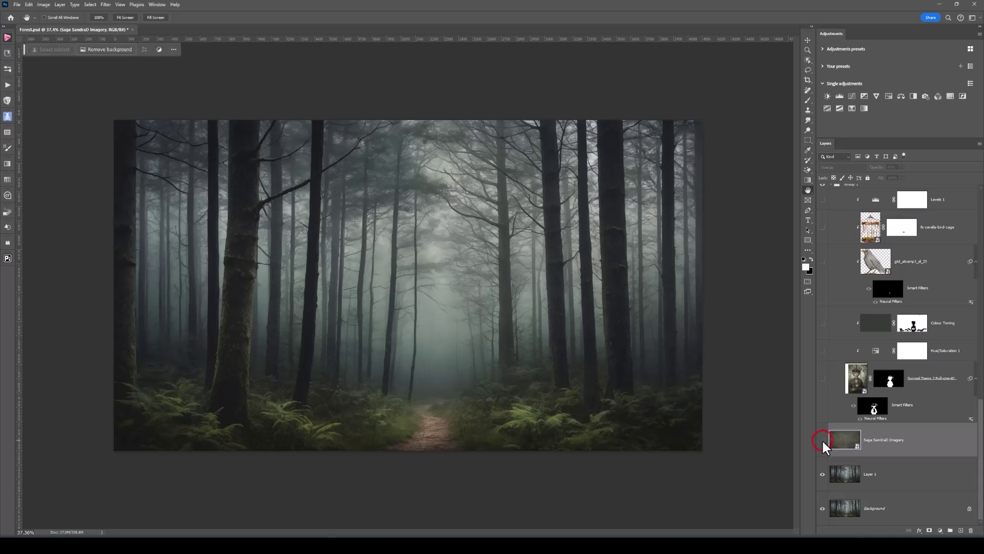
pyautogui.click(822, 440)
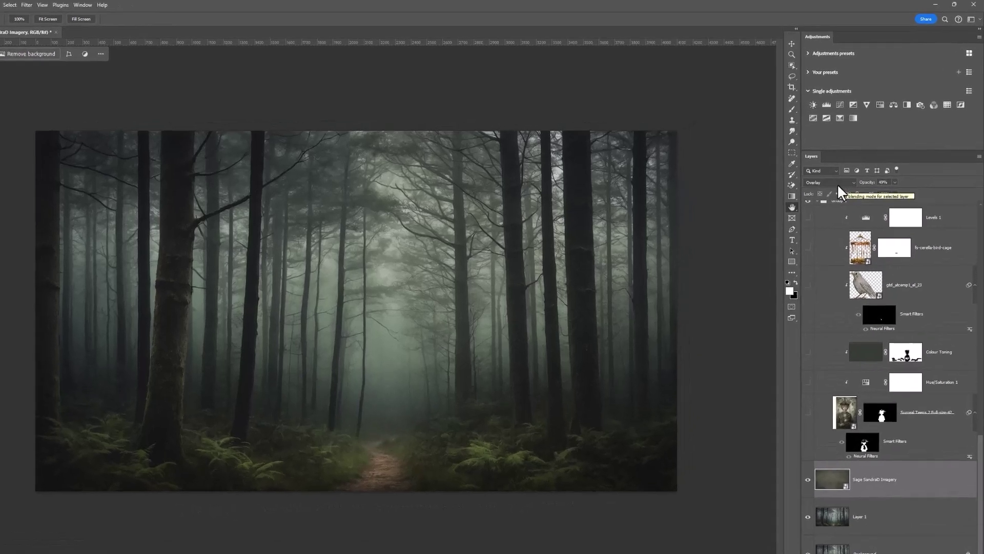
# - Set the Sage SandraD Imagery layer to Normal blend mode at 100% opacity to inspect the texture
pyautogui.click(846, 168)
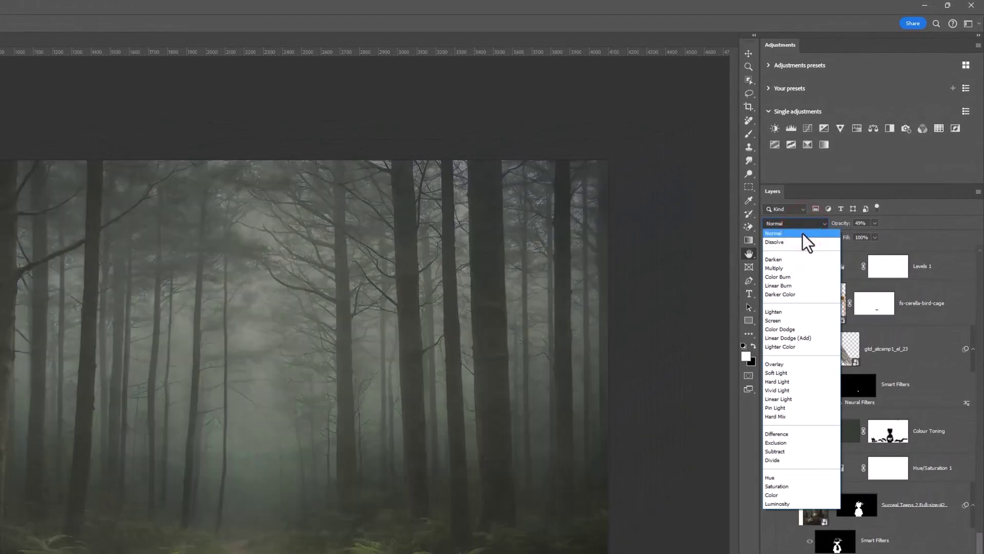
pyautogui.click(801, 232)
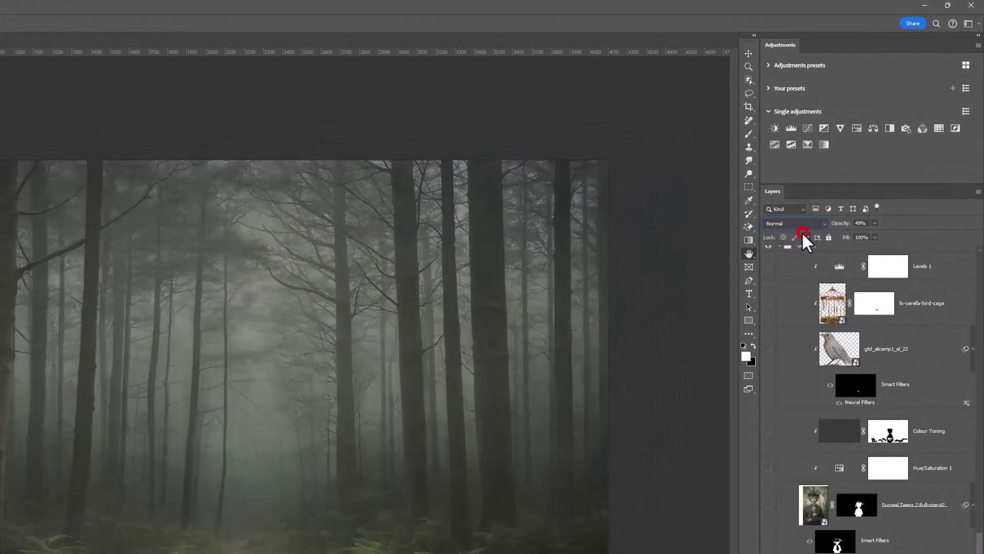
pyautogui.click(875, 224)
pyautogui.moveTo(874, 236); pyautogui.dragTo(896, 233)
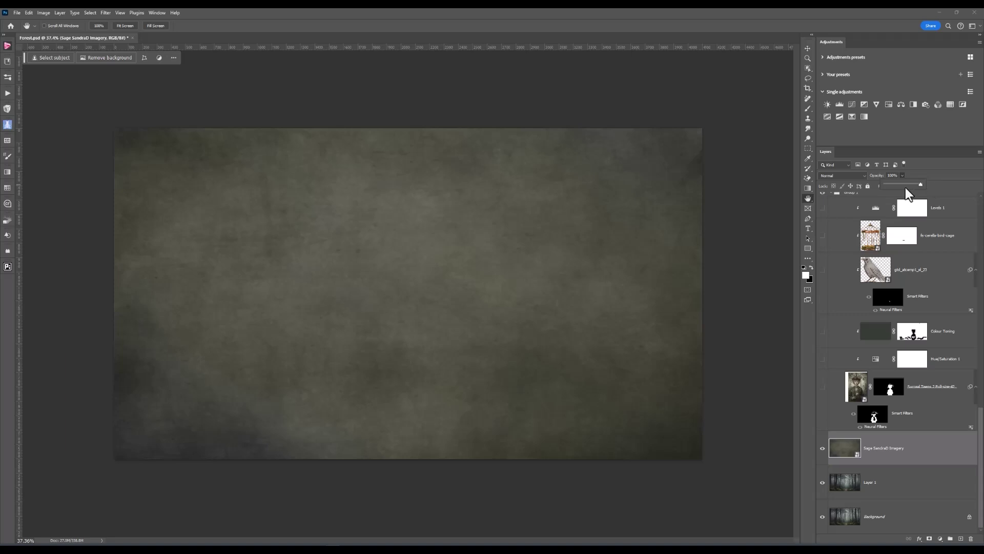
# - Restore the Sage SandraD Imagery layer to 49% opacity with the Overlay blend mode
pyautogui.click(905, 185)
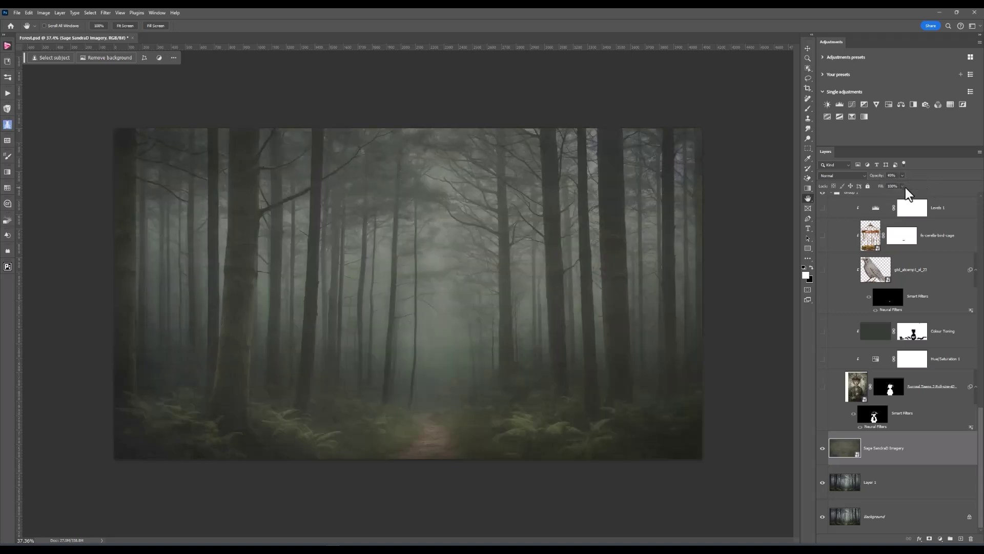
pyautogui.hotkey('shift', 'alt', 'o')
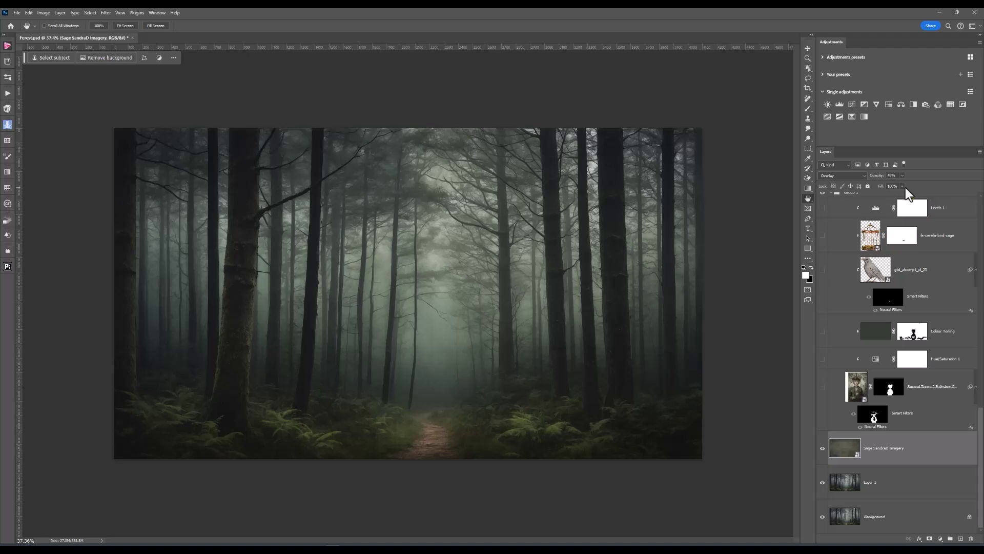
# - Make the Surreal Teens 2 portrait layer visible and compare it with its smart filters off and on
pyautogui.click(822, 387)
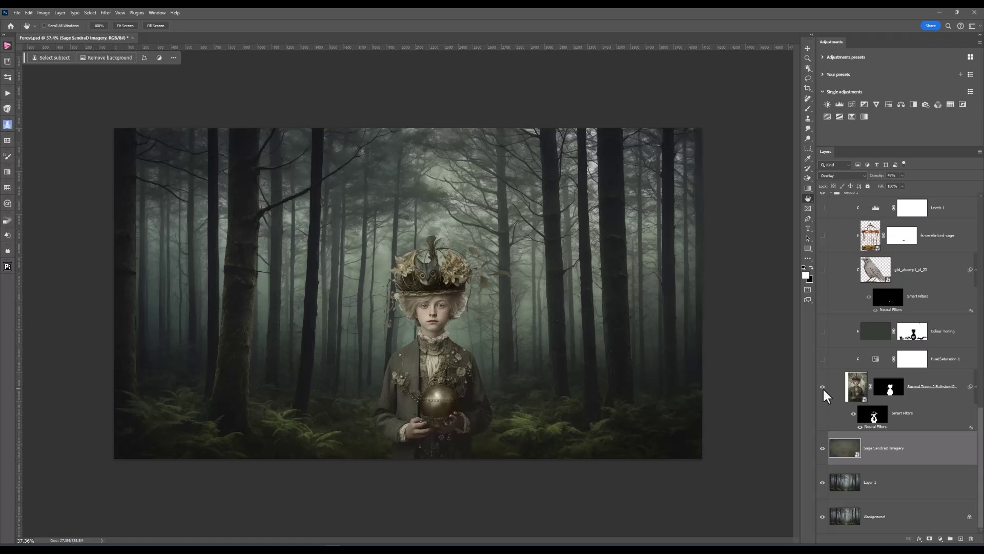
pyautogui.click(851, 413)
pyautogui.click(852, 414)
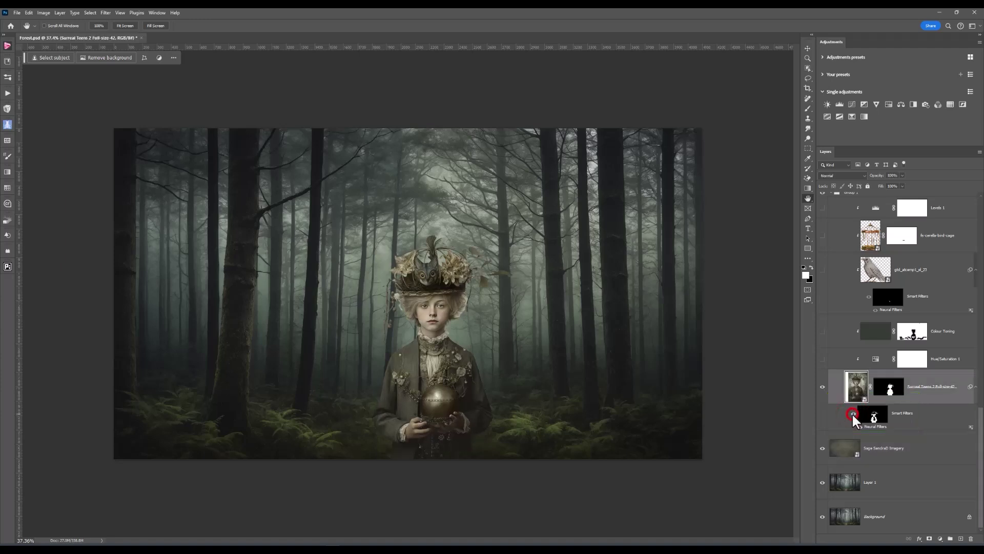
pyautogui.click(852, 413)
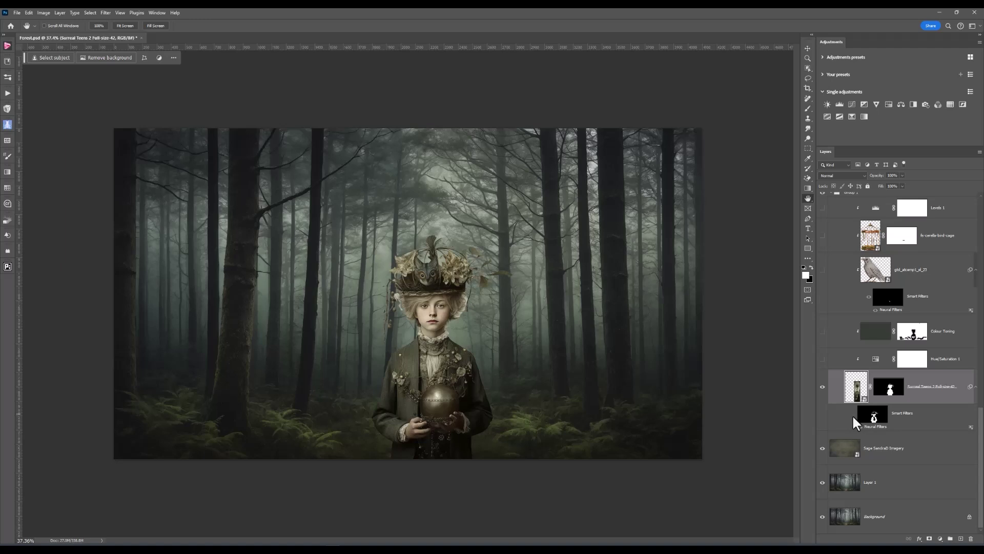
pyautogui.click(852, 414)
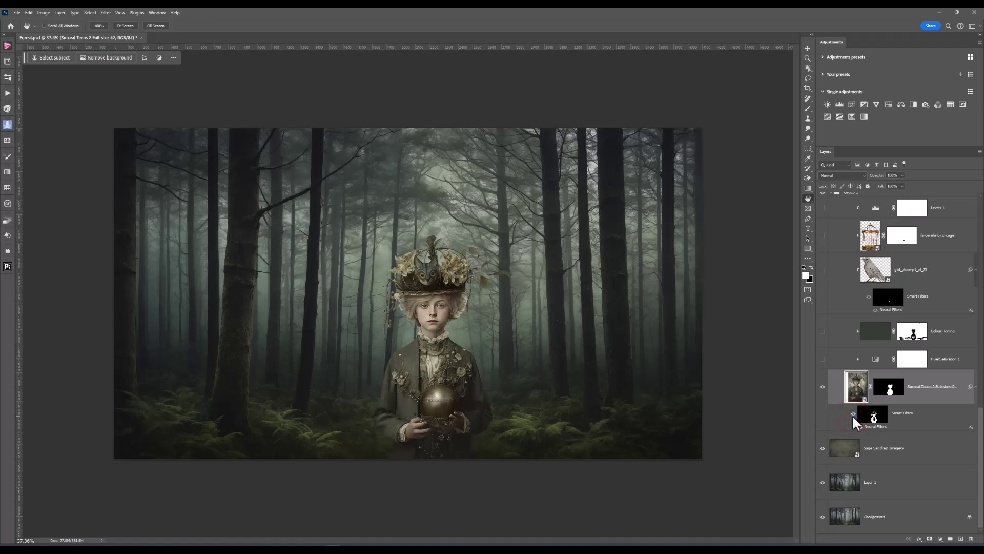
pyautogui.click(106, 13)
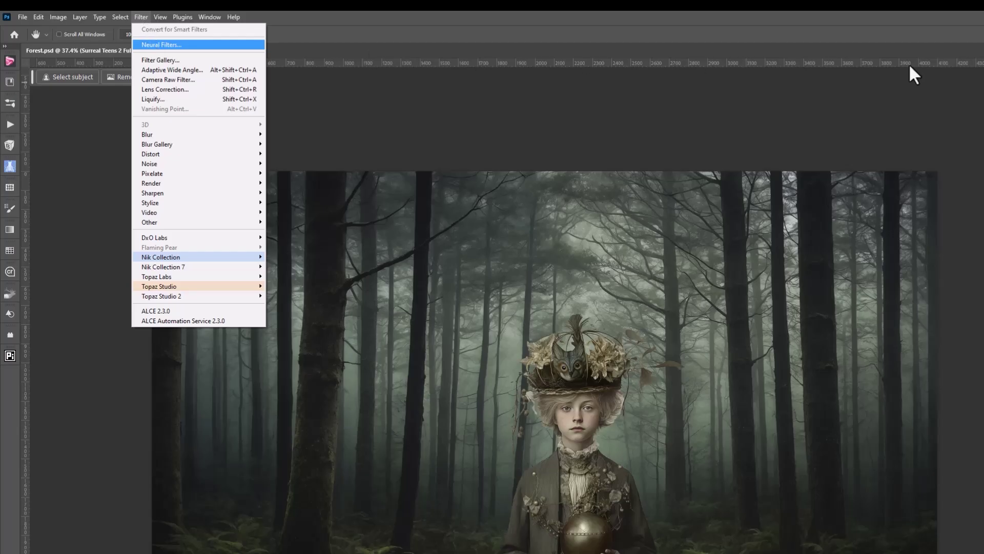
pyautogui.press('Escape')
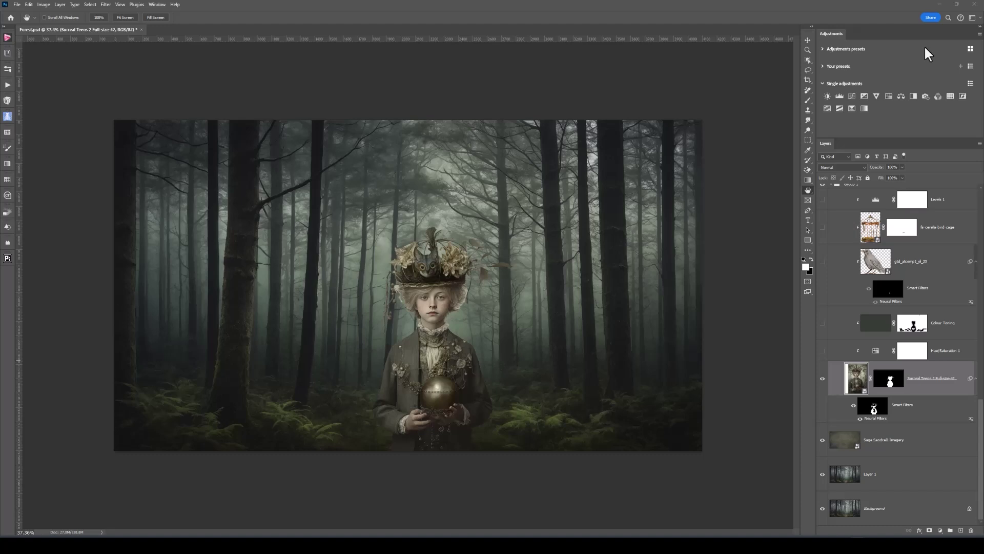
# - Make the Hue/Saturation 1 adjustment above the portrait visible and review its settings
pyautogui.click(822, 350)
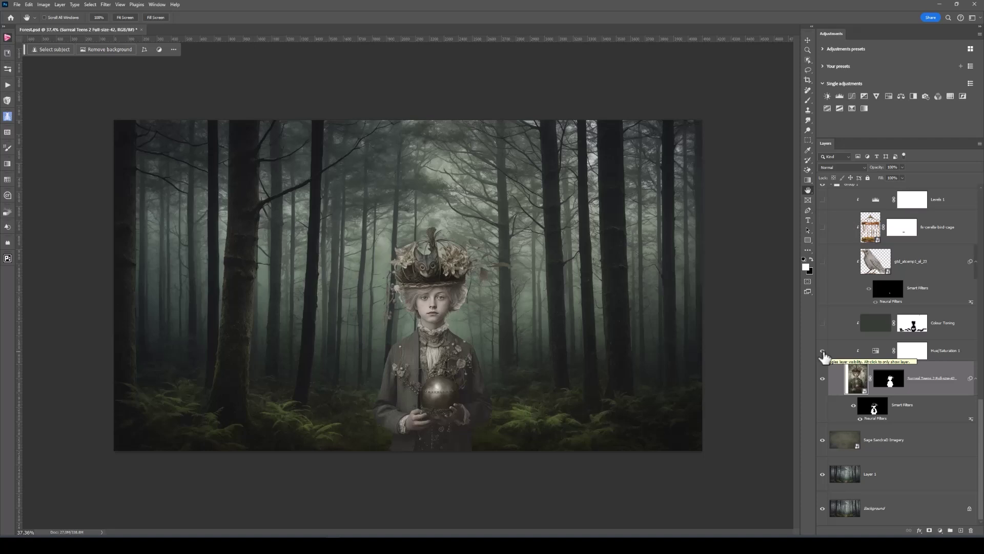
pyautogui.click(875, 353)
pyautogui.doubleClick(875, 352)
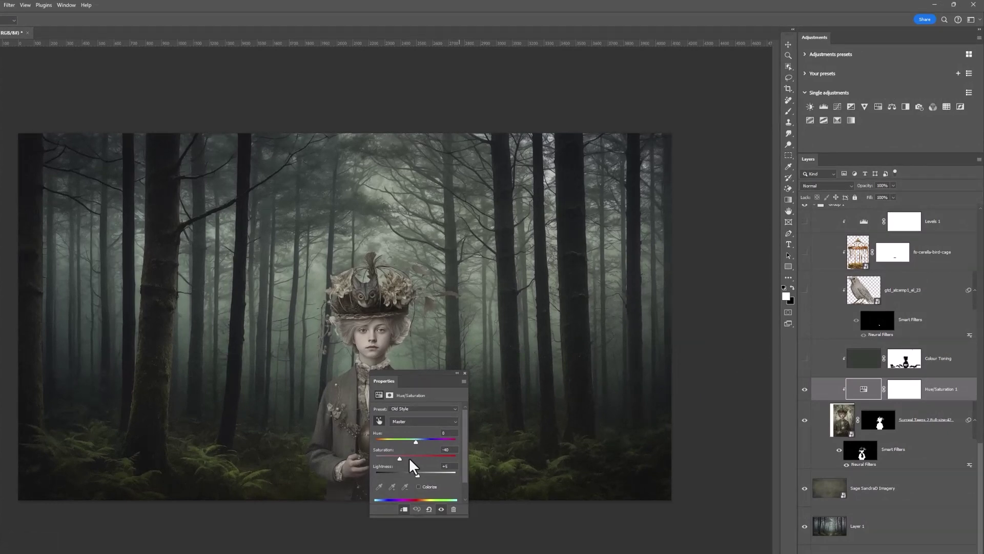
pyautogui.click(465, 373)
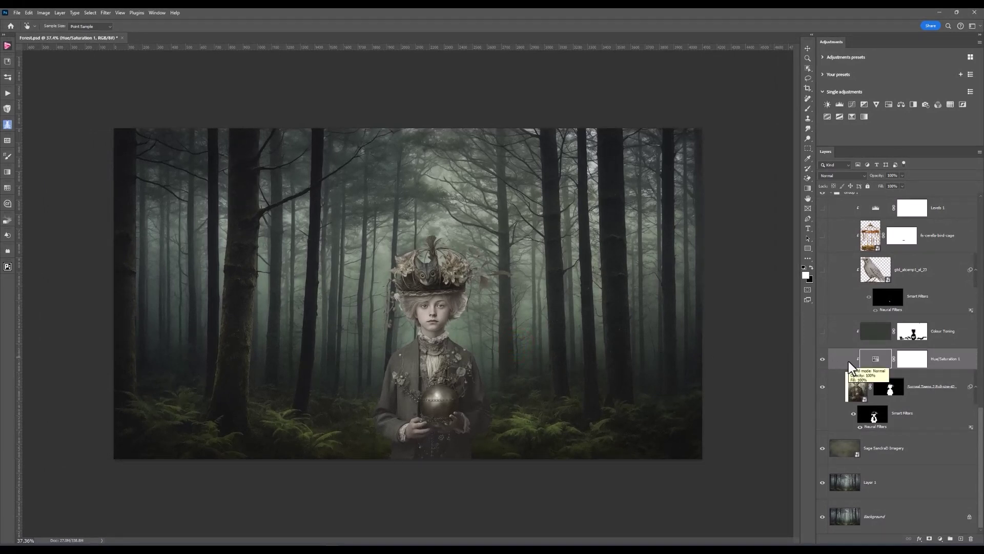
# - Select the Colour Toning layer and make it visible over the portrait
pyautogui.click(844, 334)
pyautogui.press('h')
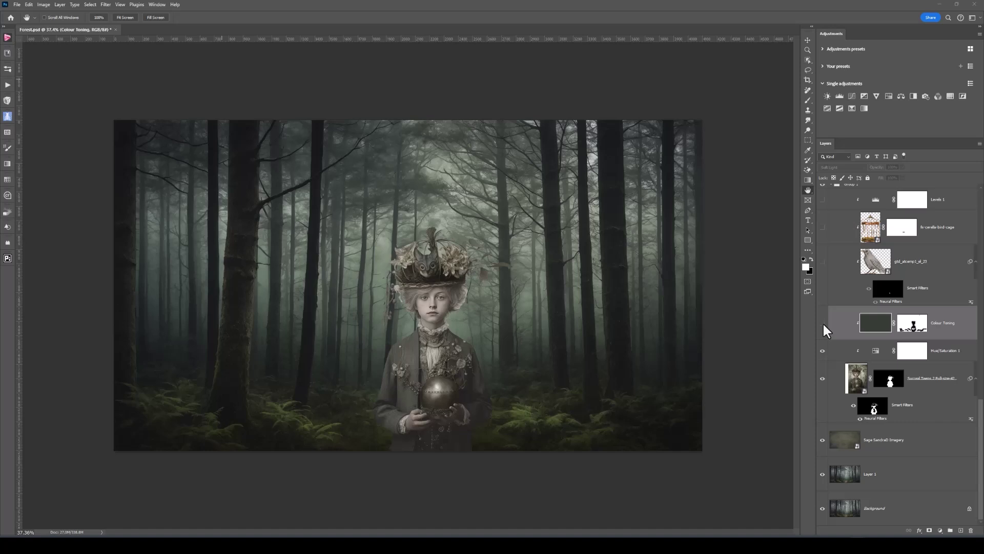
pyautogui.click(823, 322)
pyautogui.click(823, 323)
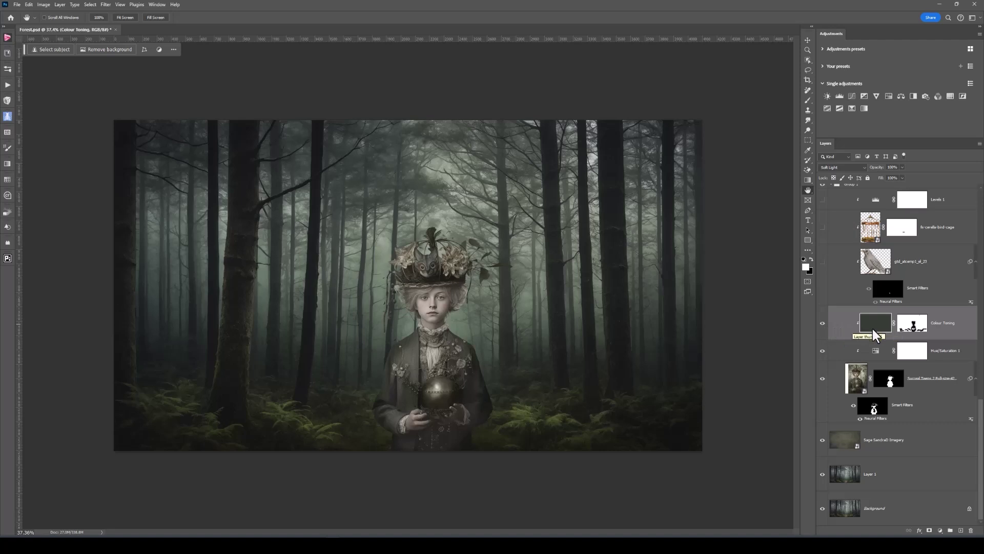
pyautogui.click(107, 5)
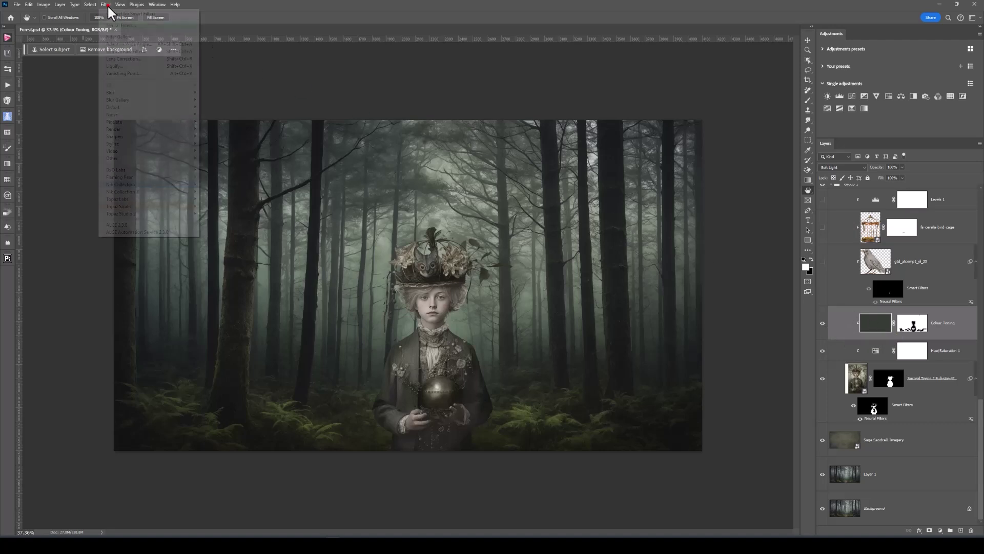
pyautogui.moveTo(124, 94)
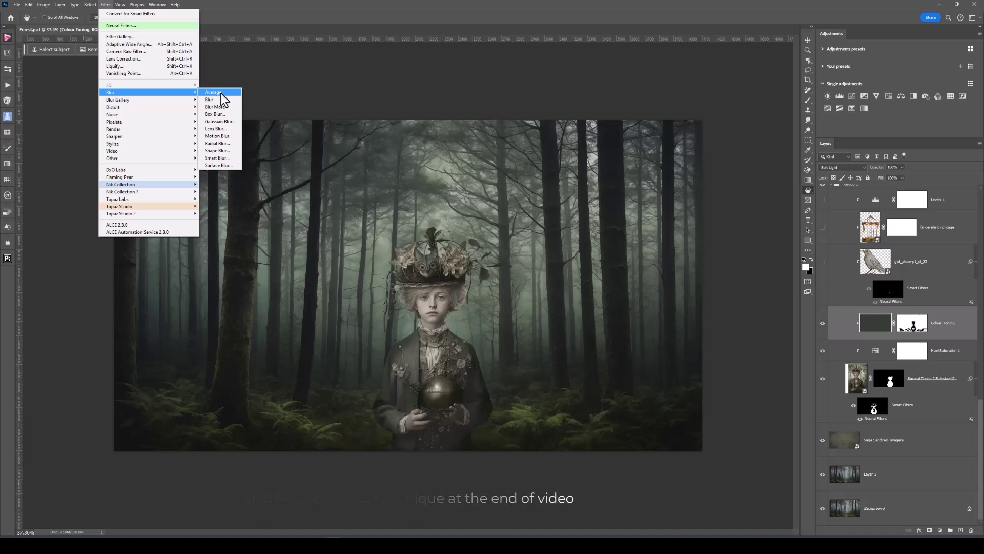
pyautogui.press('Escape')
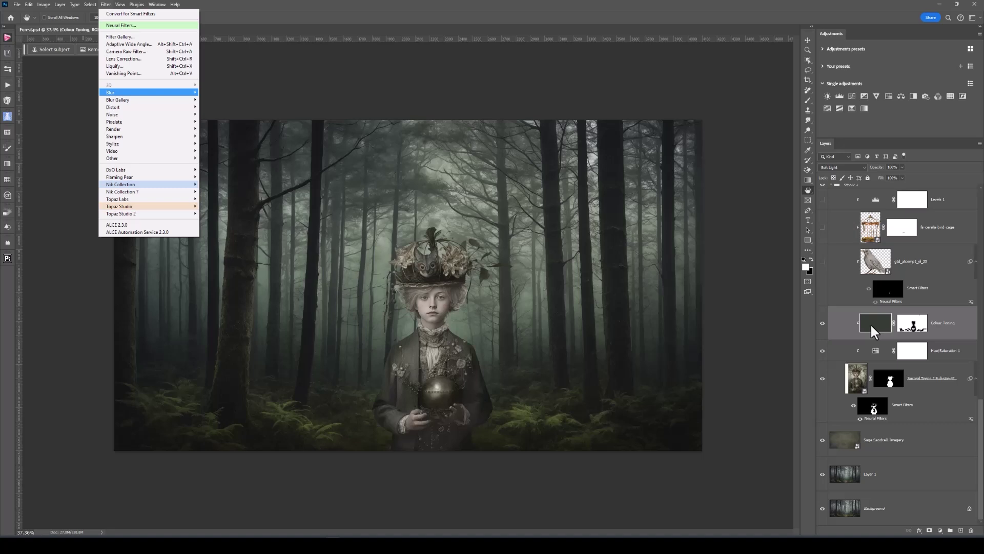
pyautogui.press('Escape')
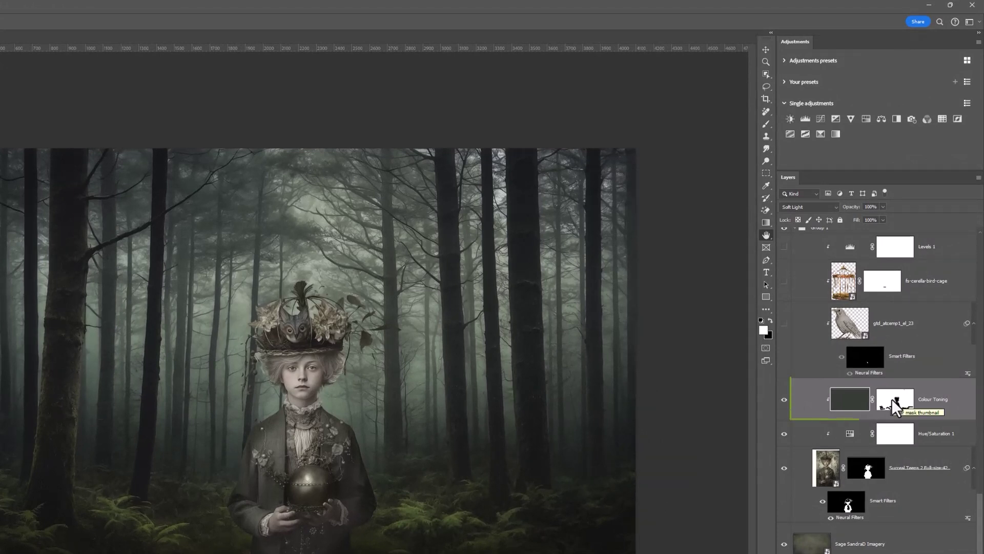
# - Disable the Colour Toning layer mask to compare its effect on the portrait, and enable it again
pyautogui.click(891, 398)
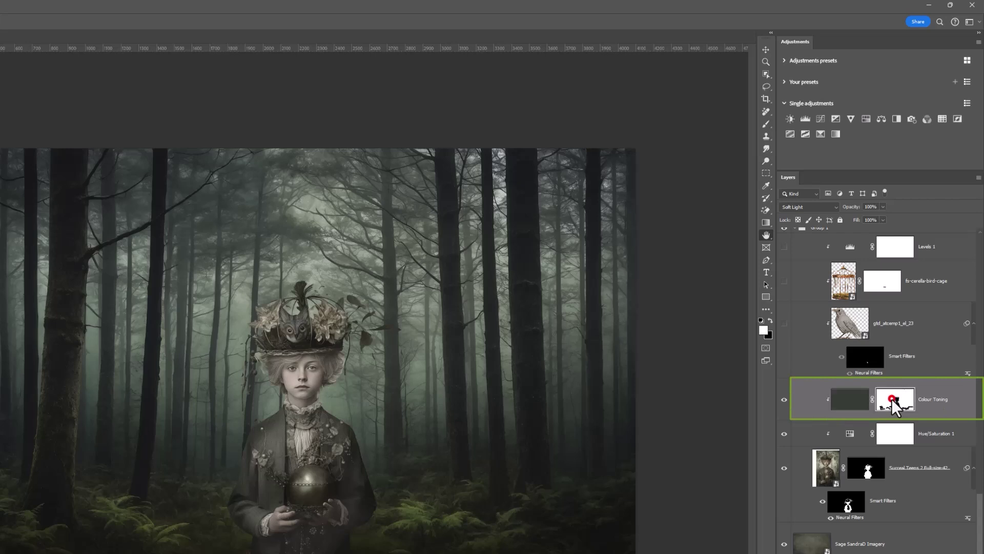
pyautogui.rightClick(891, 399)
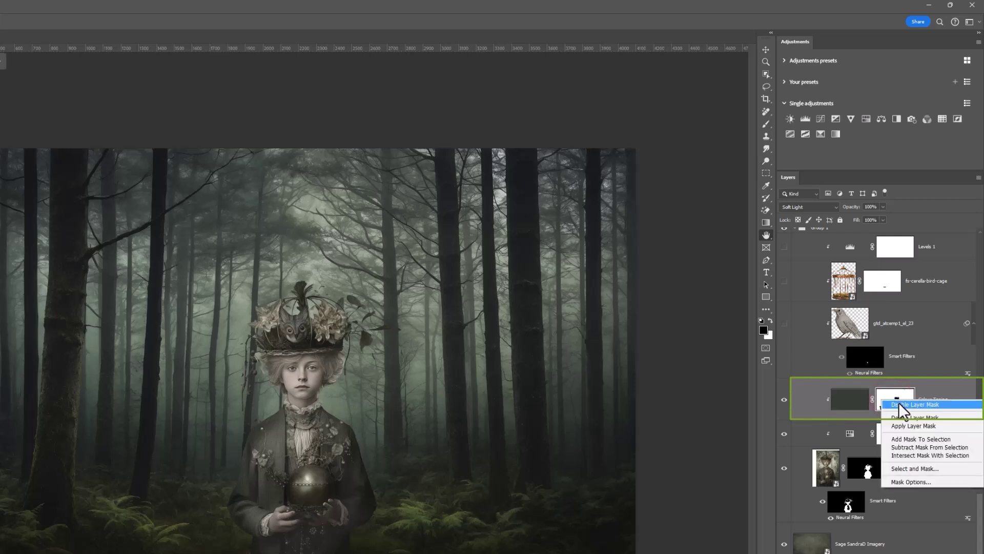
pyautogui.click(902, 403)
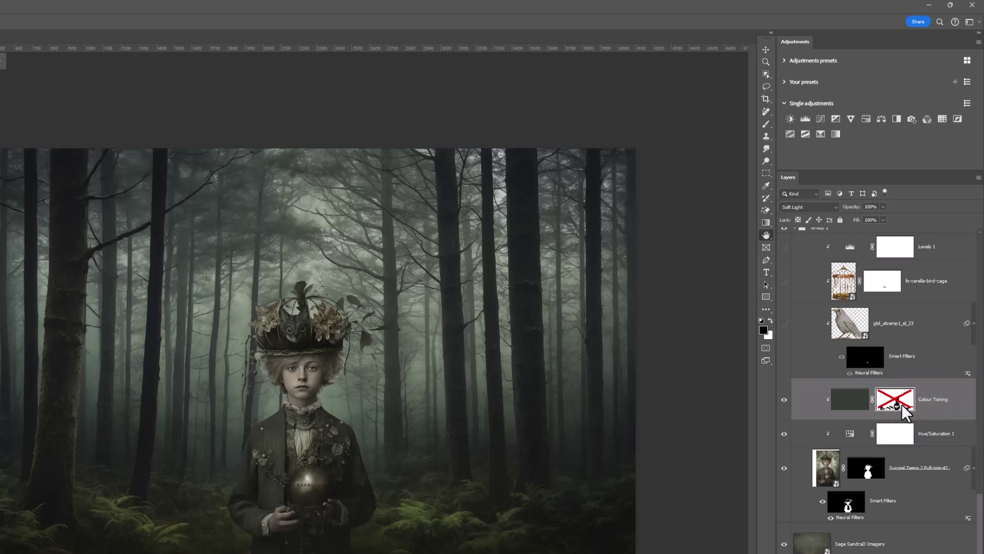
pyautogui.rightClick(893, 403)
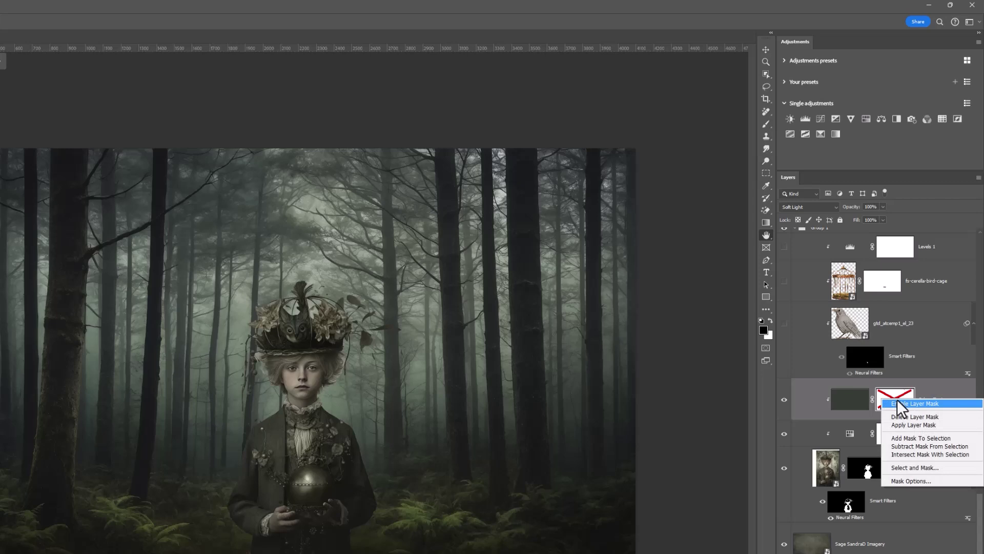
pyautogui.click(899, 402)
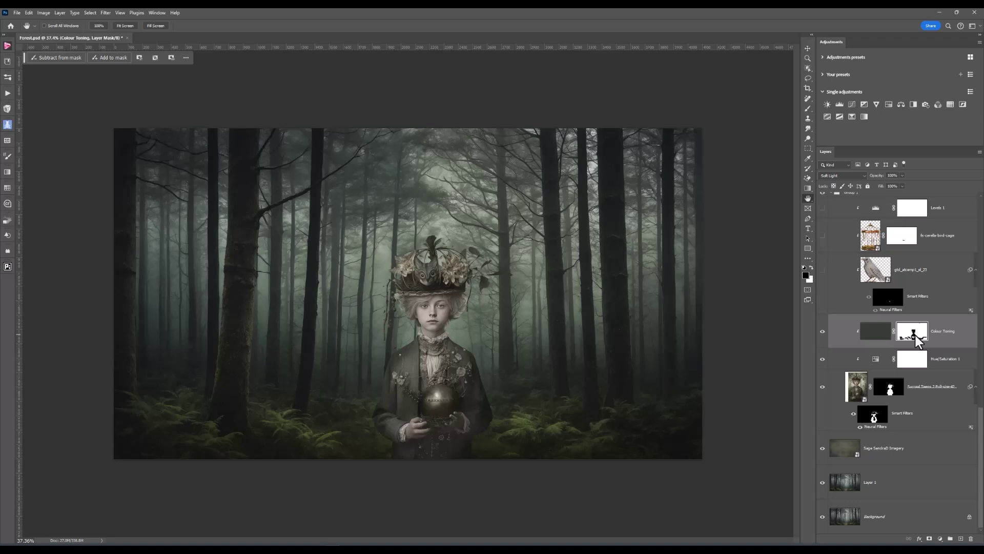
# - Make the bird layer above Colour Toning visible and check its smart filter effect close up
pyautogui.scroll(2, 915, 333)
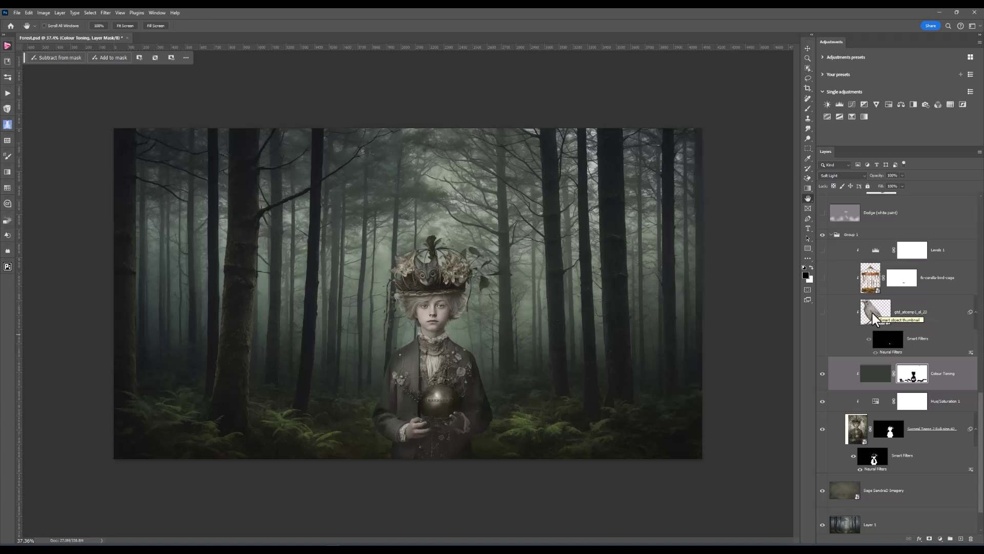
pyautogui.click(822, 312)
pyautogui.scroll(3, 610, 414)
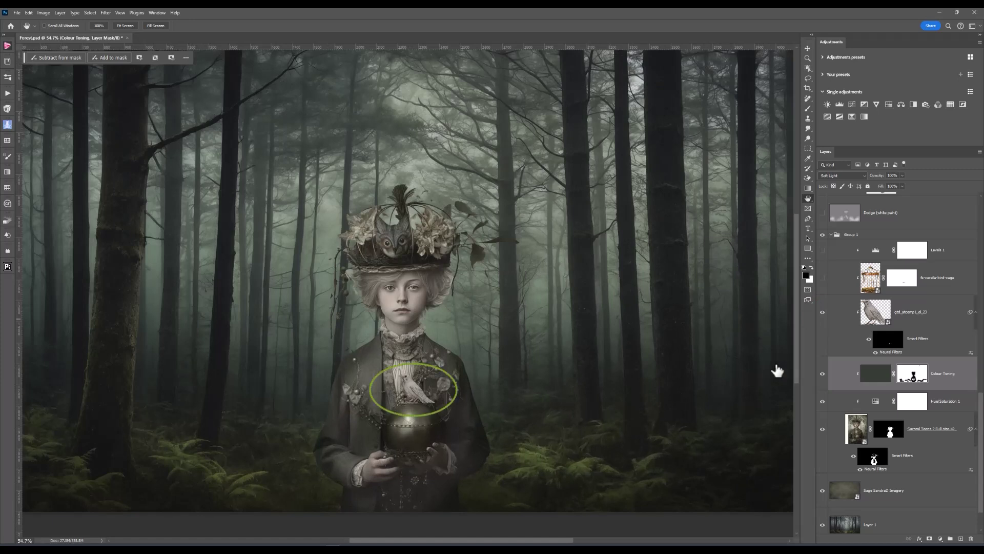
pyautogui.click(869, 344)
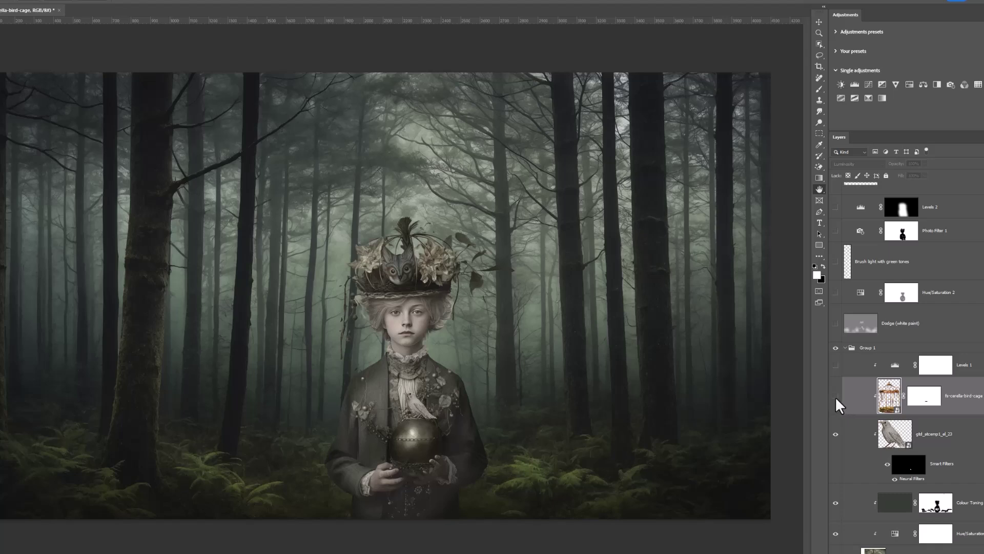
# - Make the bird cage layer above the bird visible and inspect how it blends into the figure's chest
pyautogui.click(835, 396)
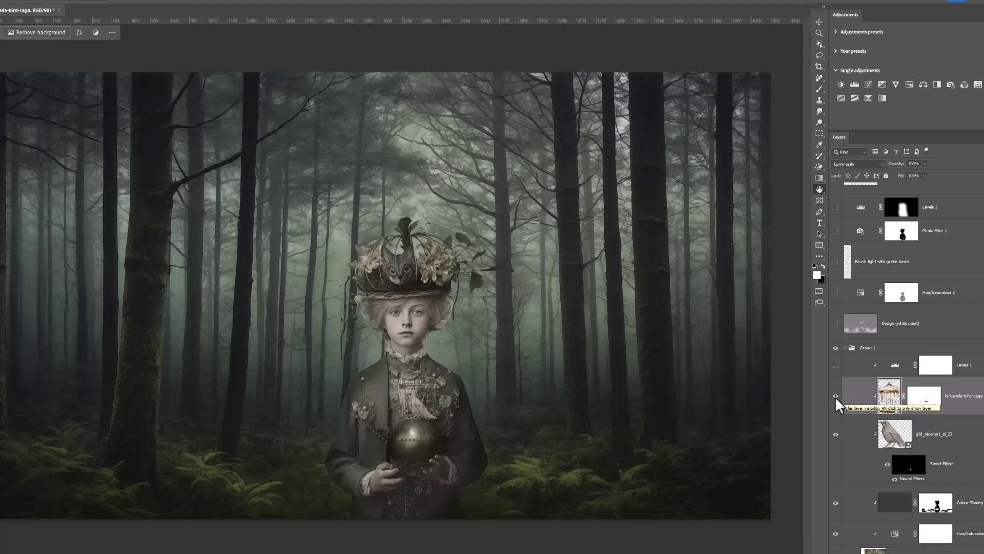
pyautogui.scroll(2, 630, 450)
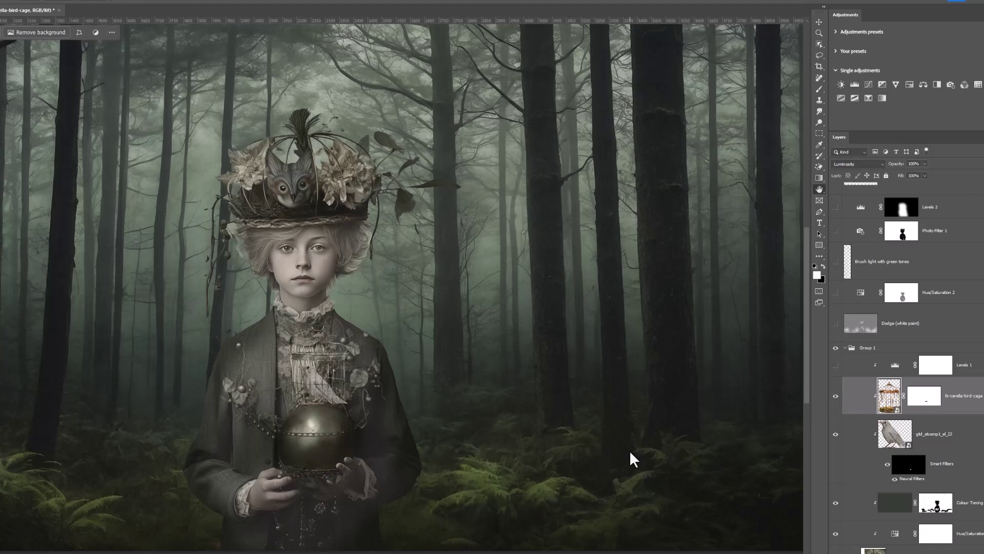
pyautogui.scroll(1, 630, 450)
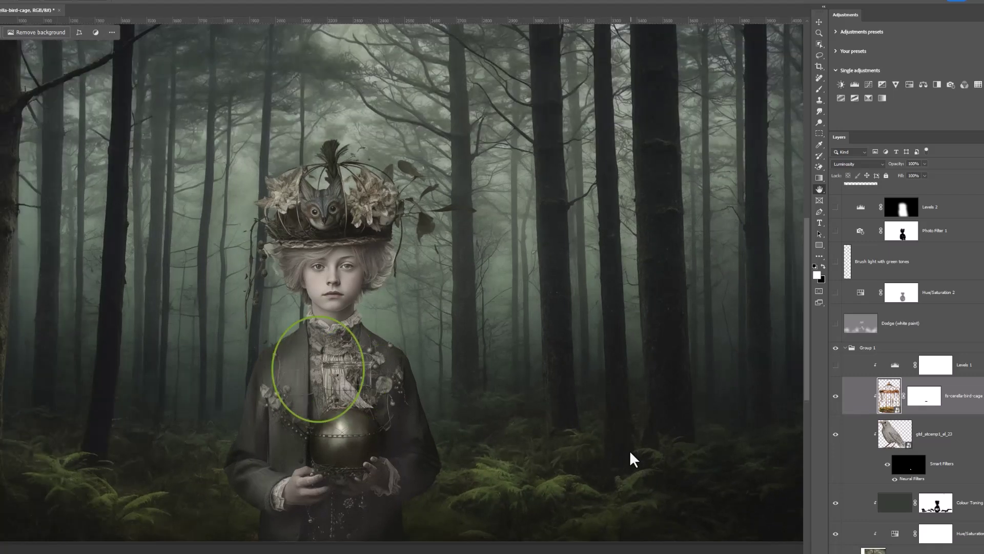
pyautogui.scroll(-3, 630, 452)
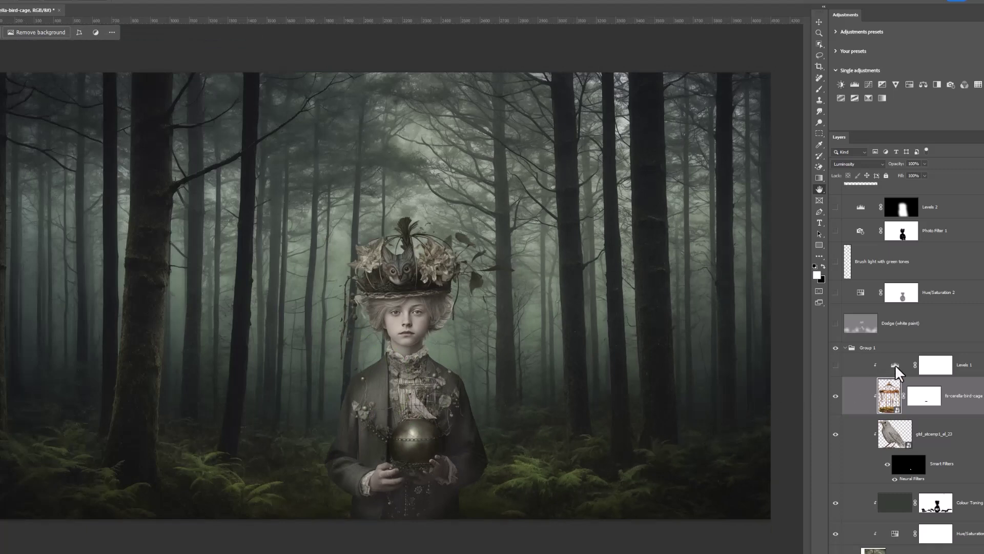
# - Make the Levels 1 adjustment above the bird cage layer visible
pyautogui.click(835, 364)
pyautogui.click(844, 347)
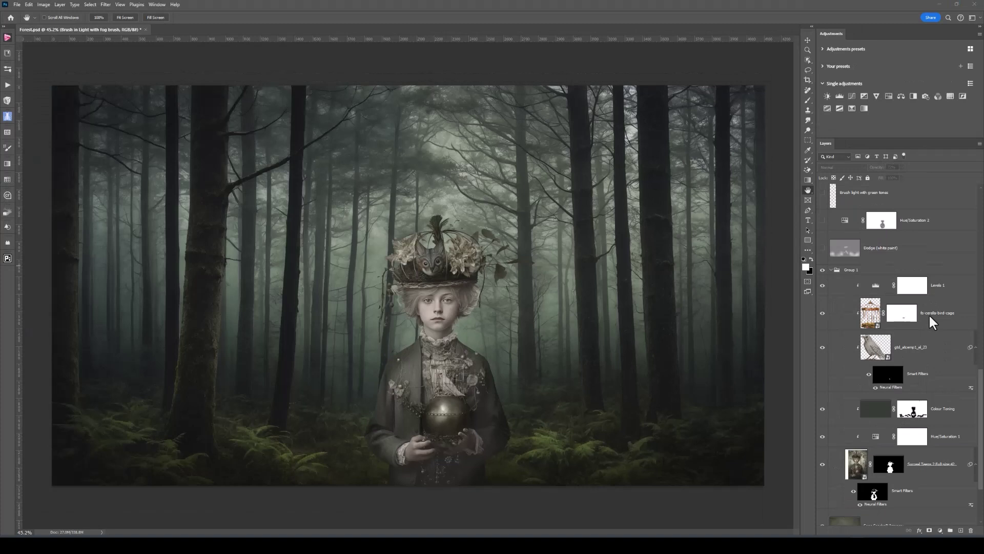
# - Select the Levels 1, bird cage and bird layers together as for grouping, and collapse Group 1
pyautogui.click(843, 286)
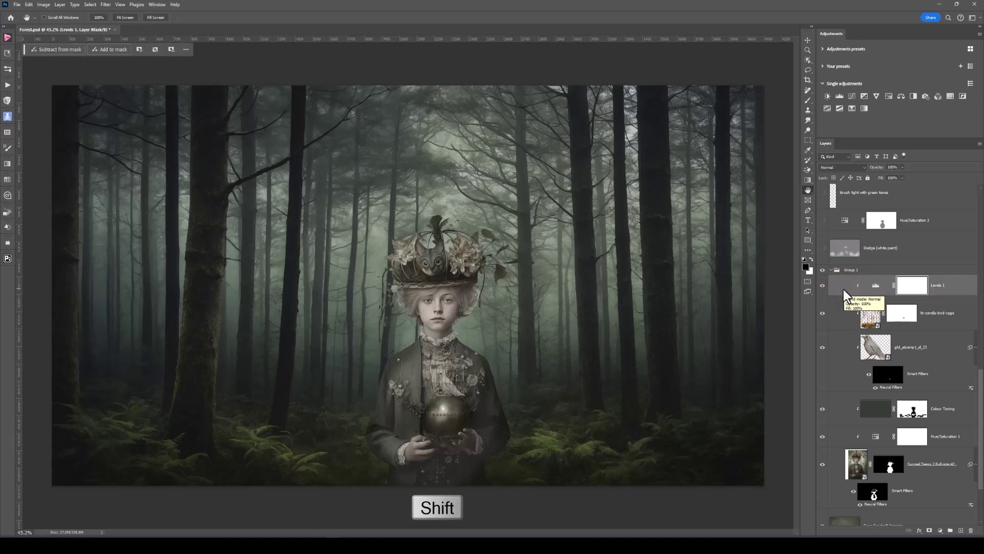
pyautogui.keyDown('shift'); pyautogui.click(844, 322); pyautogui.keyUp('shift')
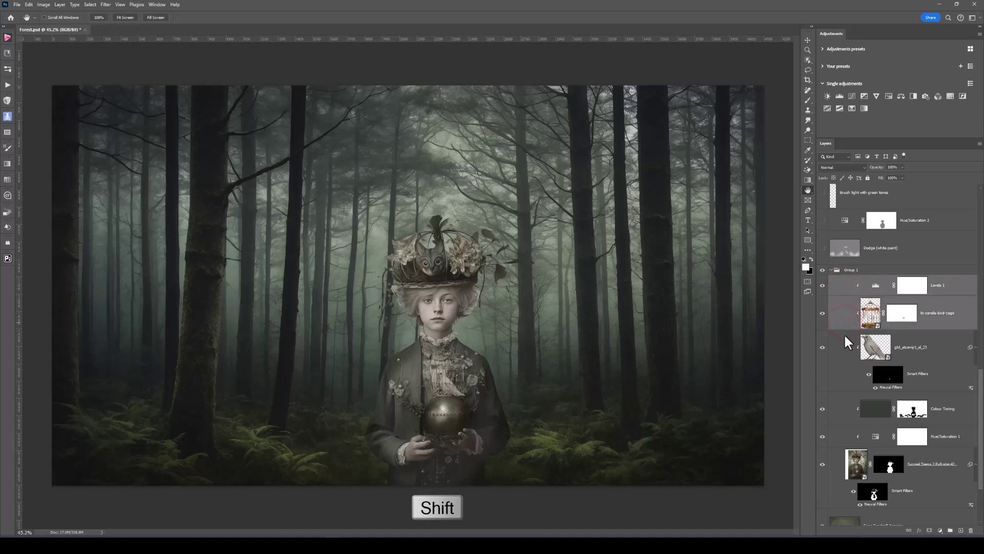
pyautogui.keyDown('shift'); pyautogui.click(843, 349); pyautogui.keyUp('shift')
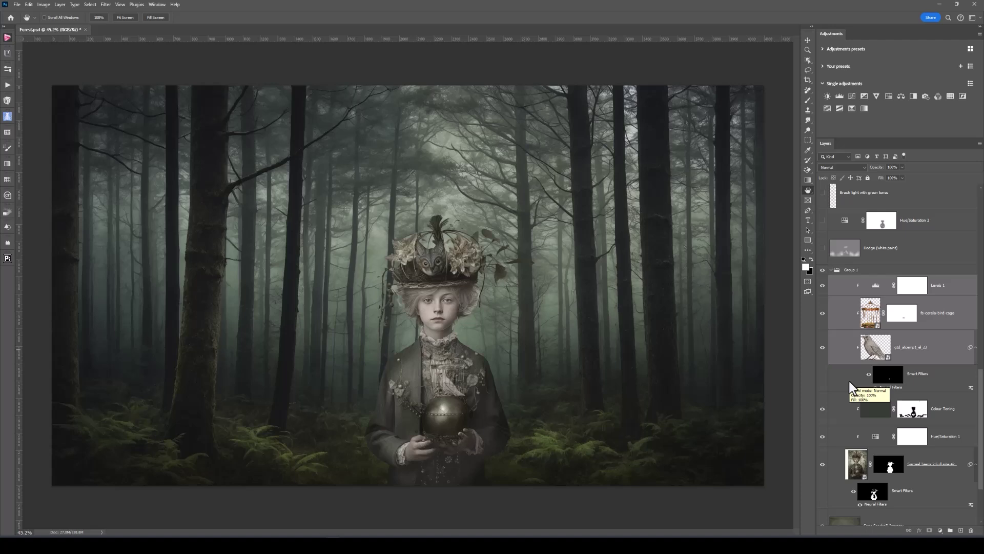
pyautogui.hotkey('ctrl', 'g')
pyautogui.click(831, 270)
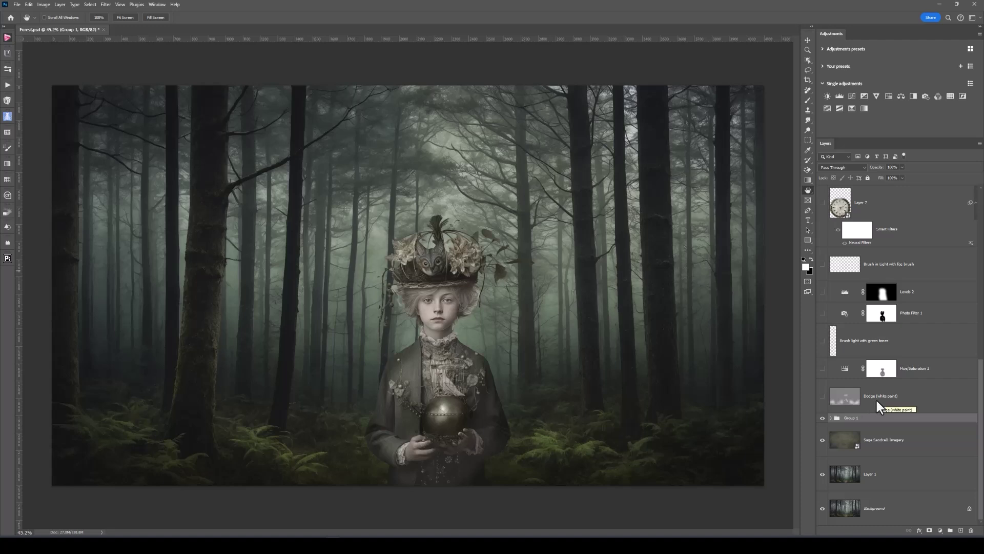
# - Toggle the Dodge (white paint) layer to compare its effect on the portrait, leaving it visible
pyautogui.click(822, 394)
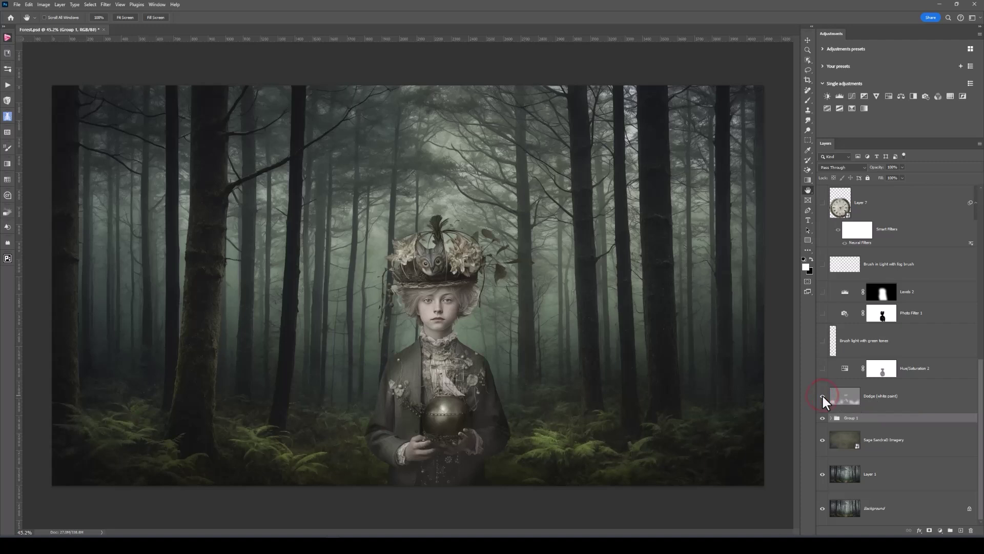
pyautogui.click(822, 395)
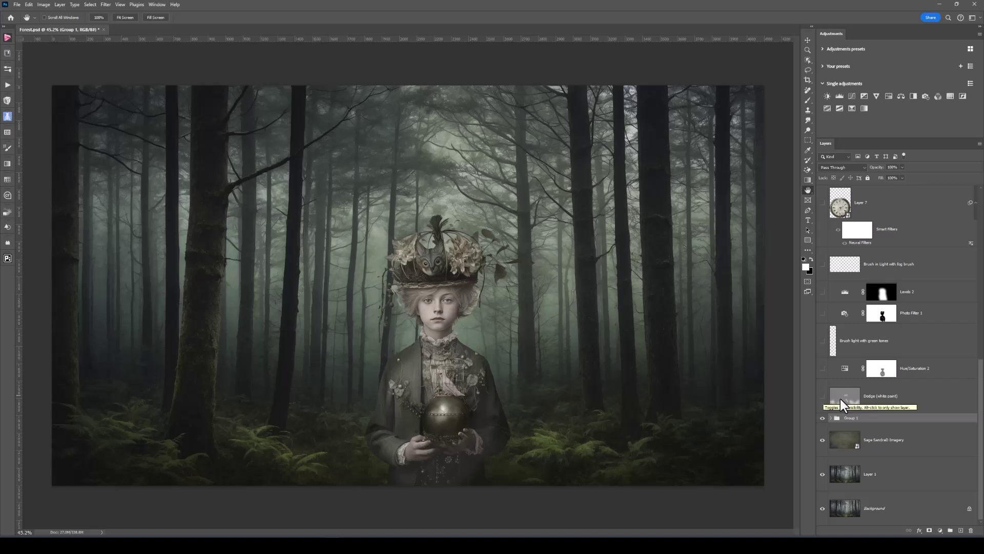
pyautogui.click(822, 395)
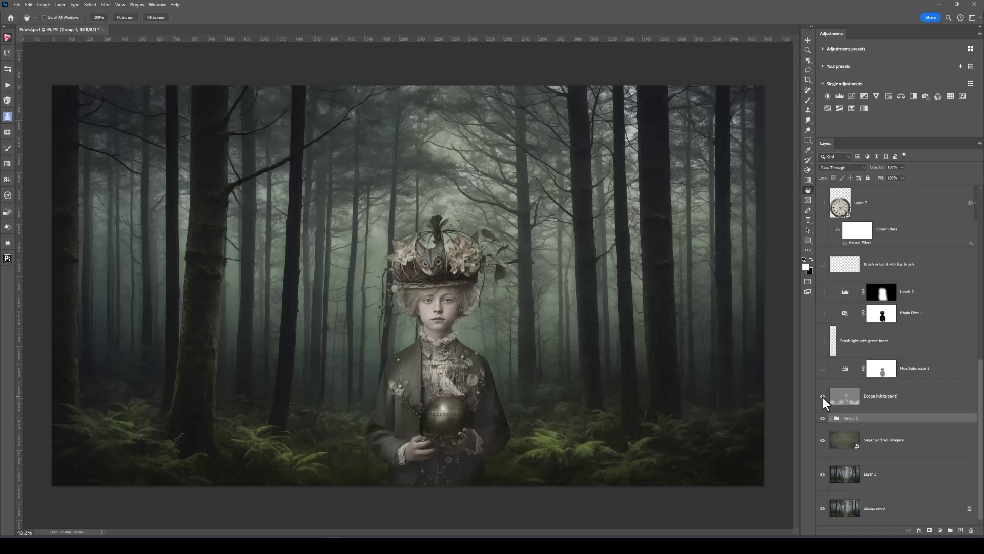
# - Make the Hue/Saturation 2 adjustment visible and review its hue, saturation and lightness settings
pyautogui.click(834, 368)
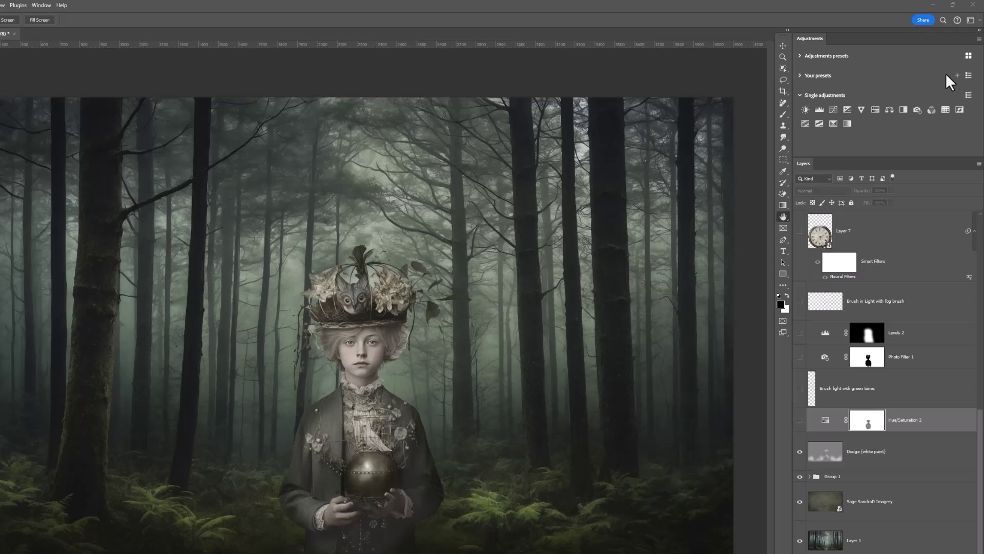
pyautogui.click(819, 426)
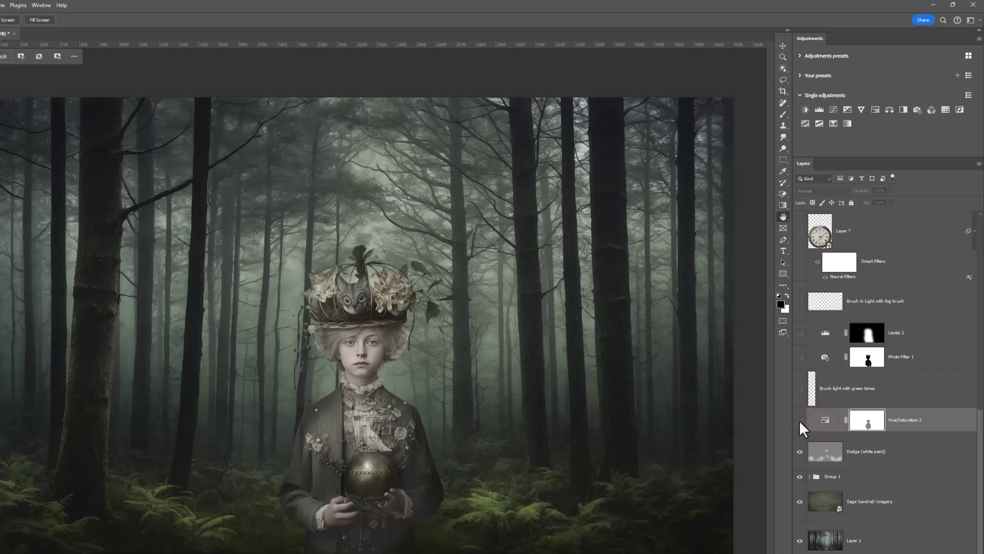
pyautogui.click(799, 420)
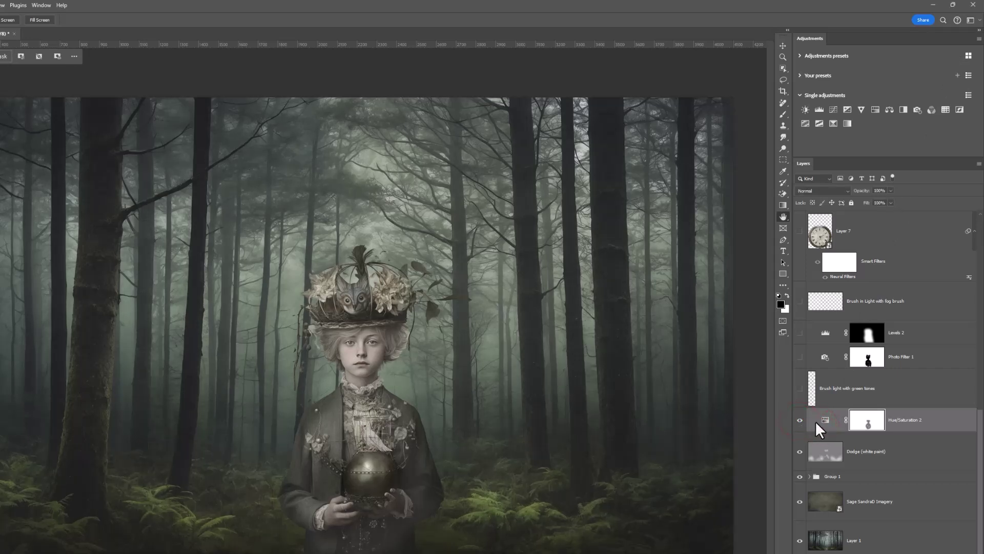
pyautogui.click(816, 420)
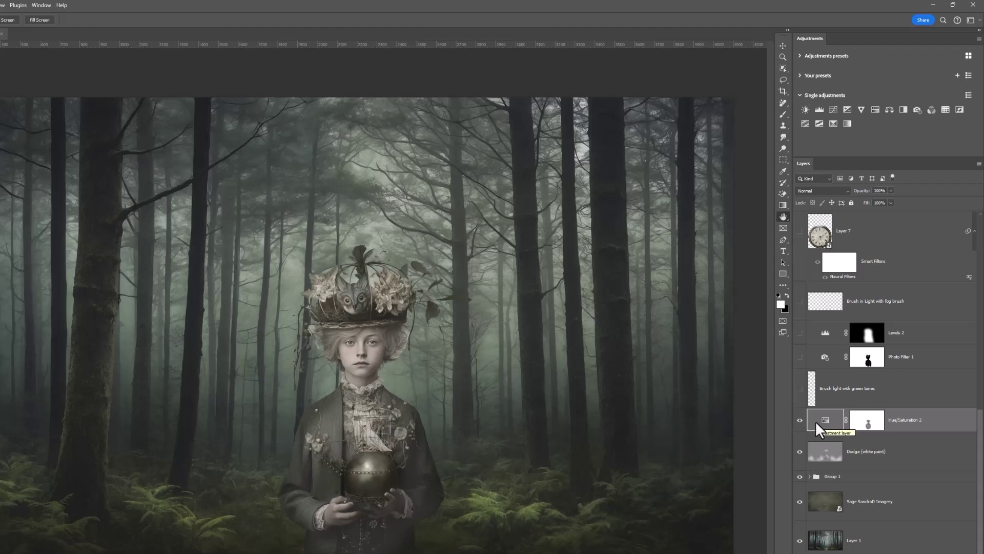
pyautogui.doubleClick(825, 419)
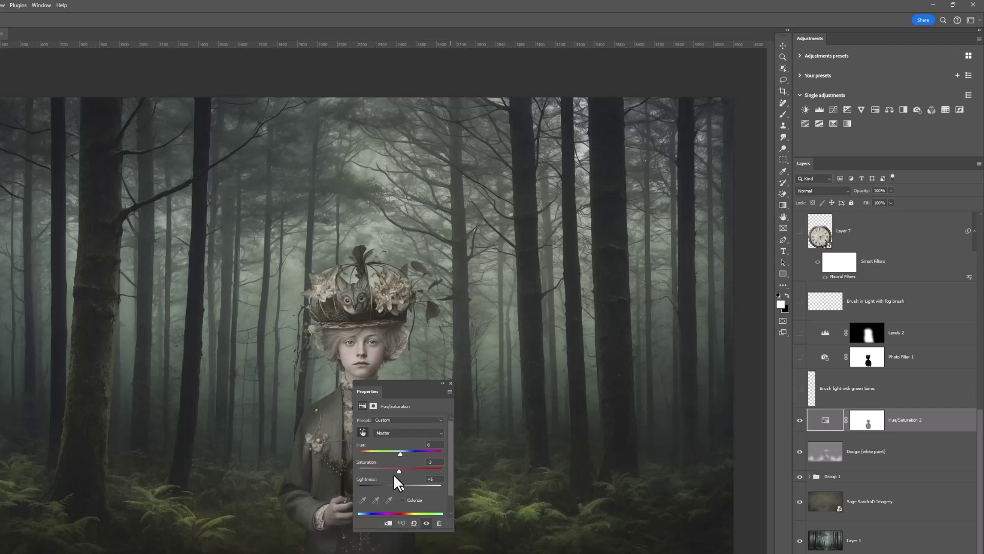
pyautogui.click(451, 384)
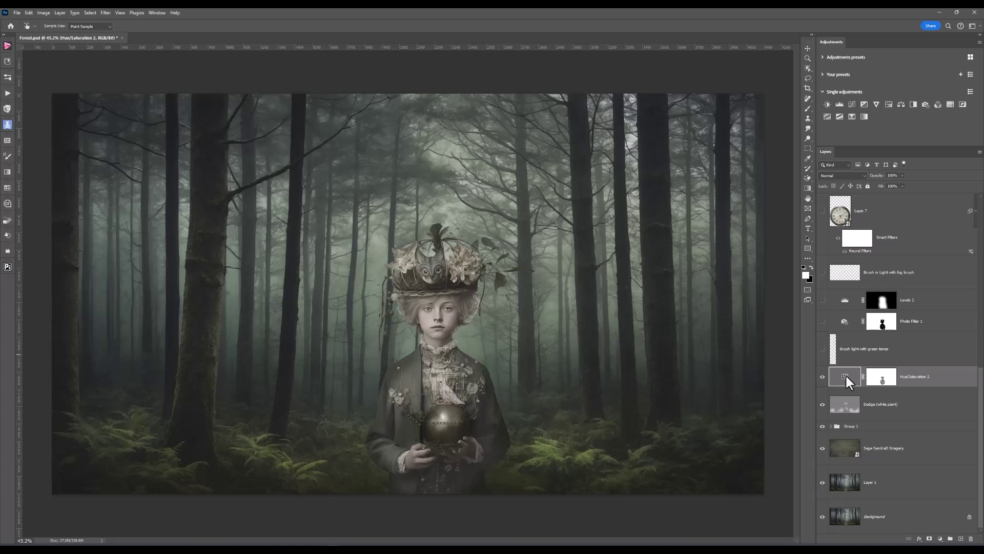
# - Toggle the Brush light with green tones layer to compare its effect on the tree trunk, leaving it visible, and activate the Brush tool
pyautogui.click(835, 355)
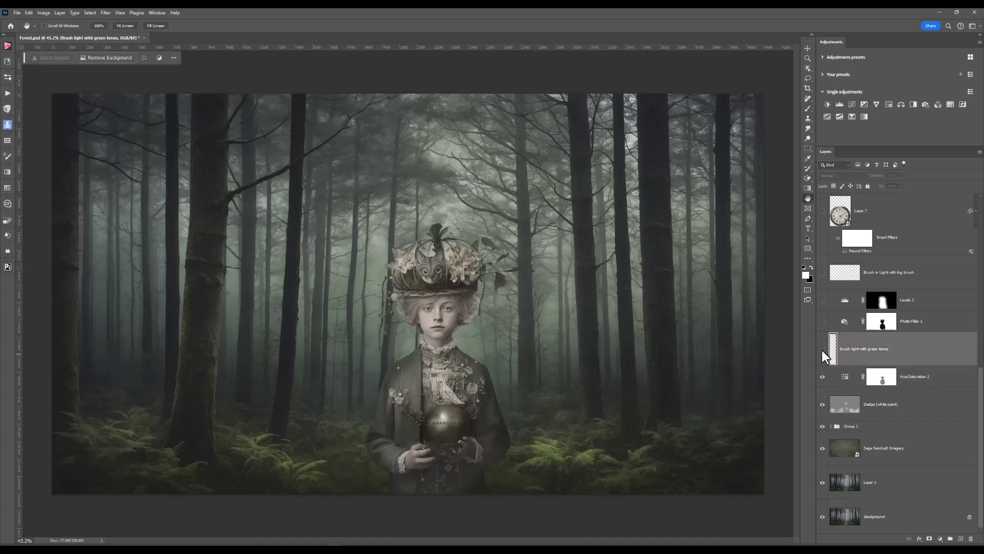
pyautogui.click(822, 349)
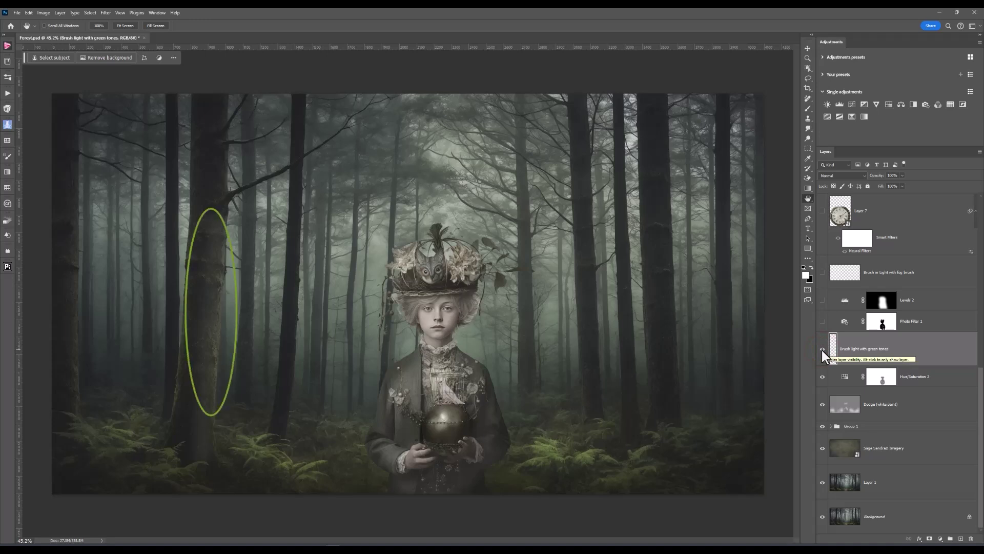
pyautogui.click(822, 350)
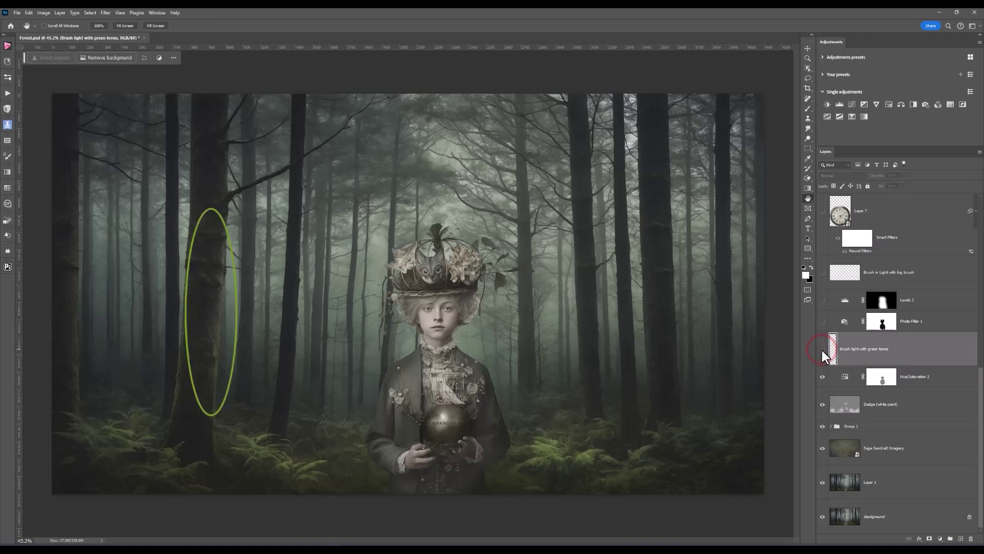
pyautogui.click(822, 349)
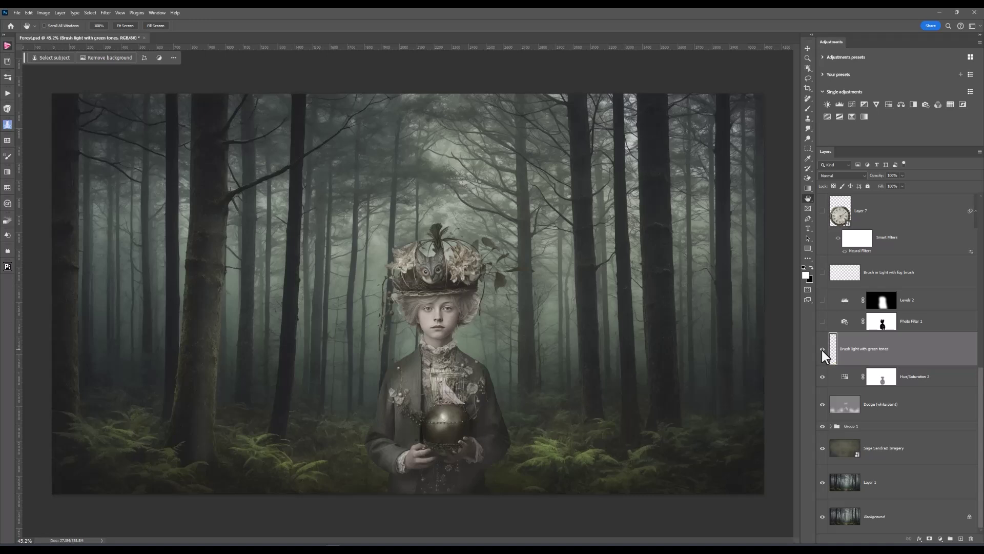
pyautogui.click(808, 108)
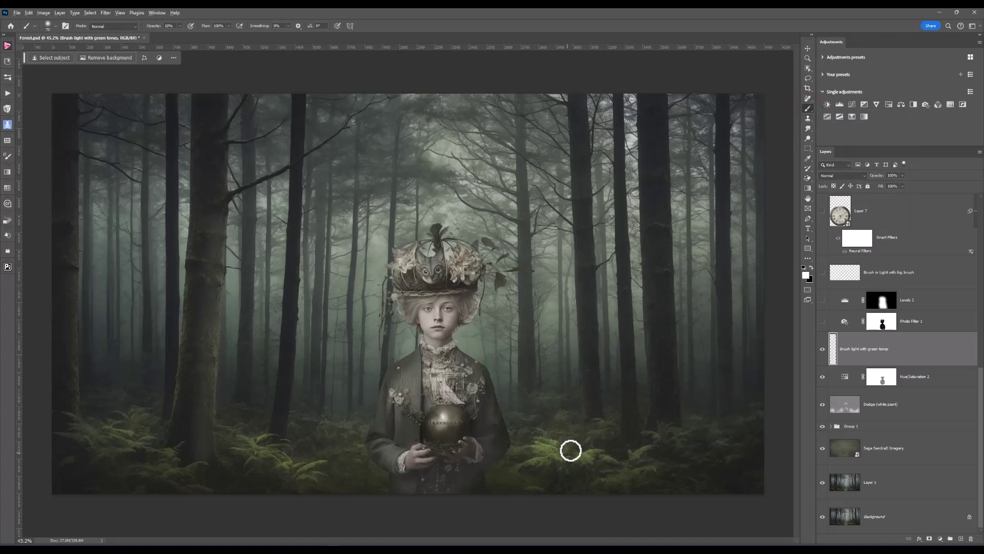
pyautogui.press('alt')
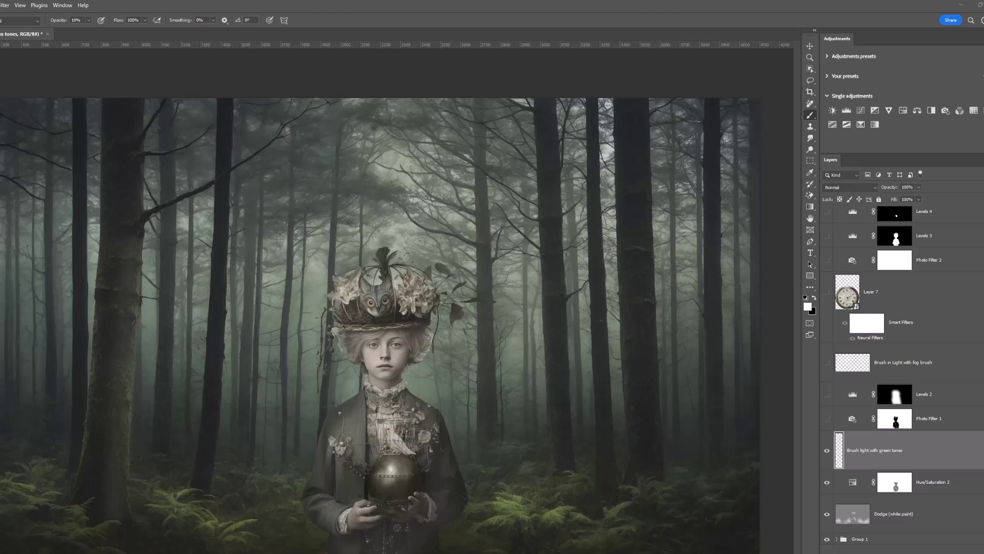
# - Make the Photo Filter 1 adjustment visible and review its filter and density settings
pyautogui.click(845, 422)
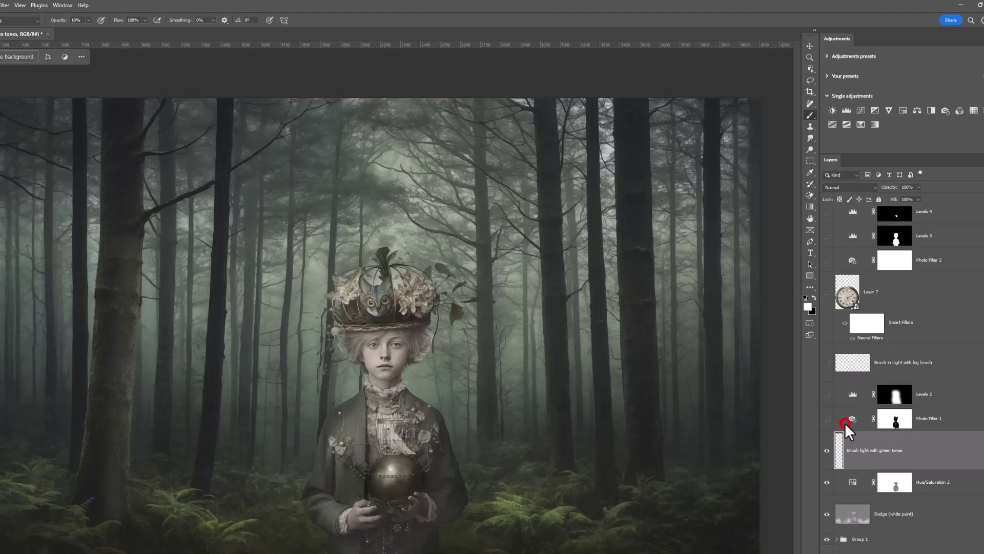
pyautogui.click(837, 421)
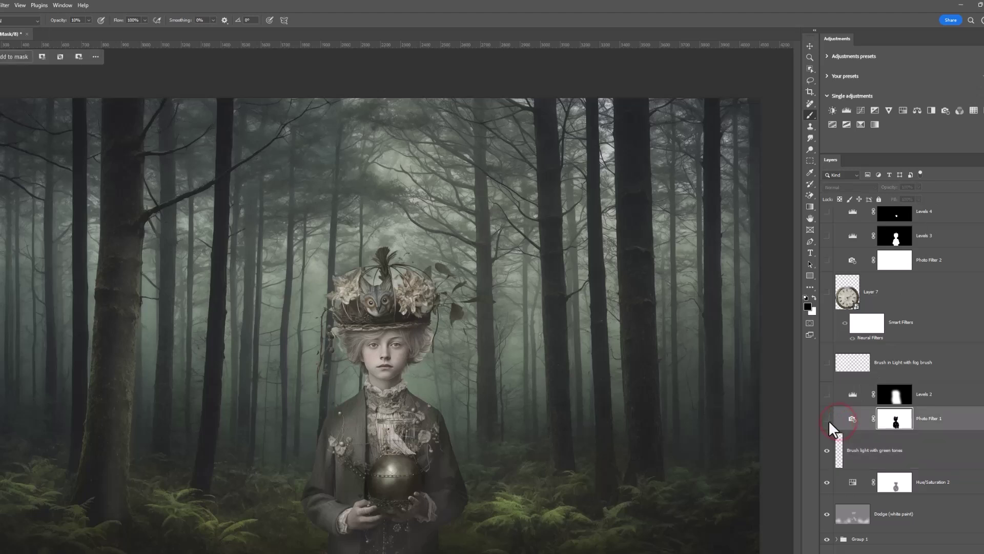
pyautogui.click(826, 419)
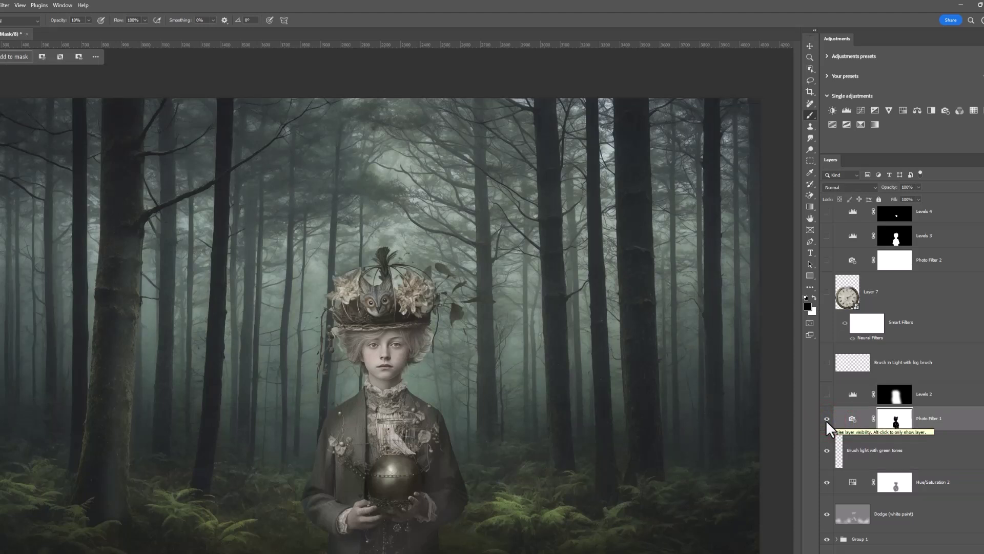
pyautogui.doubleClick(853, 420)
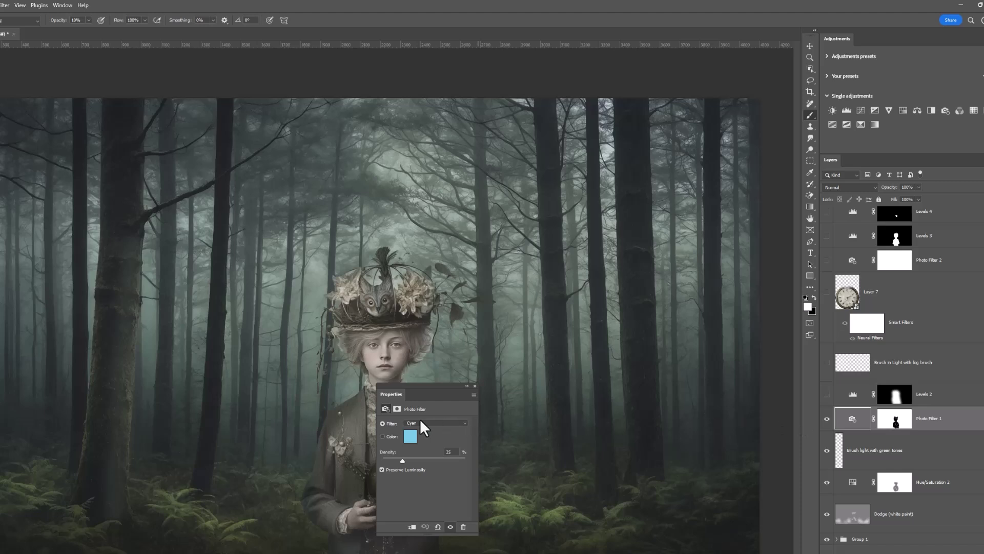
pyautogui.click(475, 386)
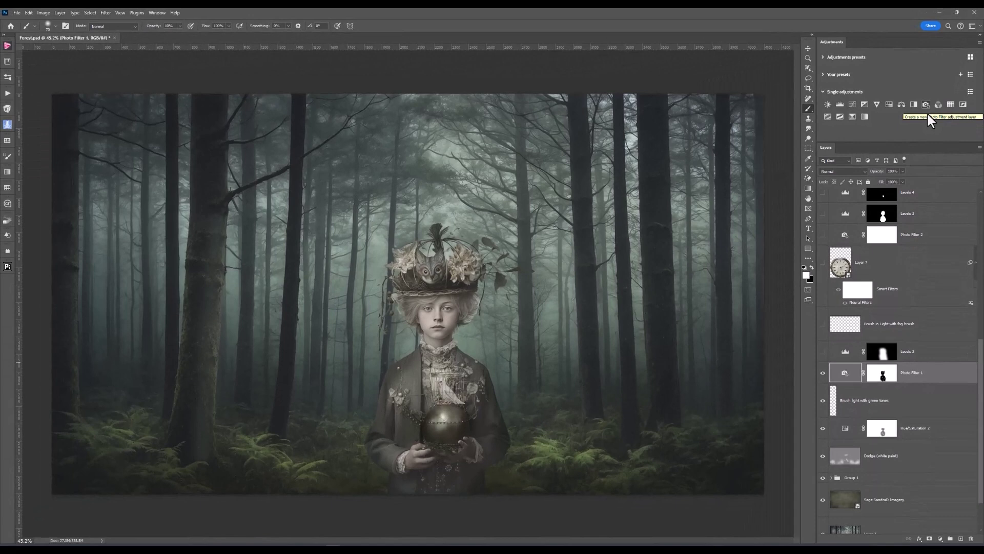
# - Select the Levels 2 adjustment and toggle it to compare its brightening around the figure, leaving it visible
pyautogui.click(837, 353)
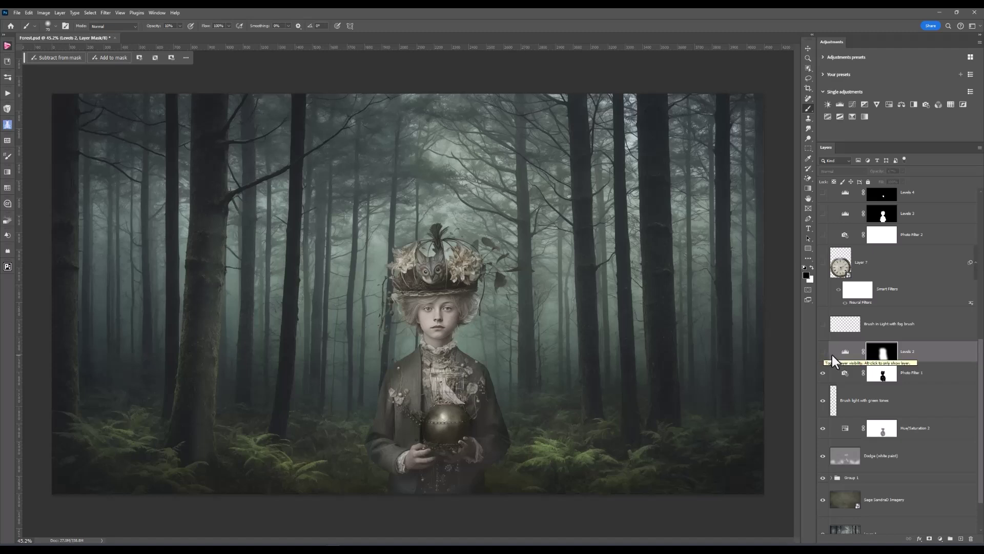
pyautogui.click(822, 351)
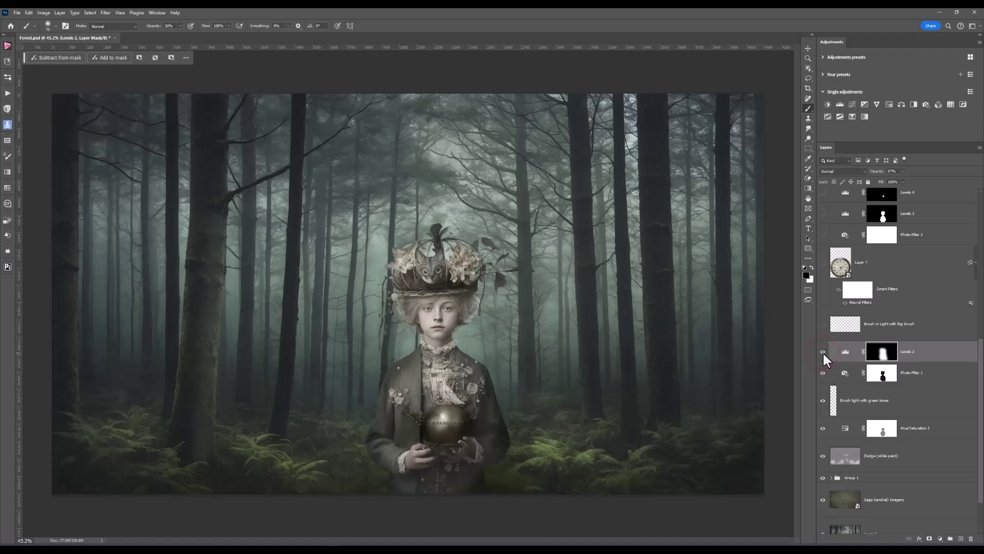
pyautogui.click(823, 352)
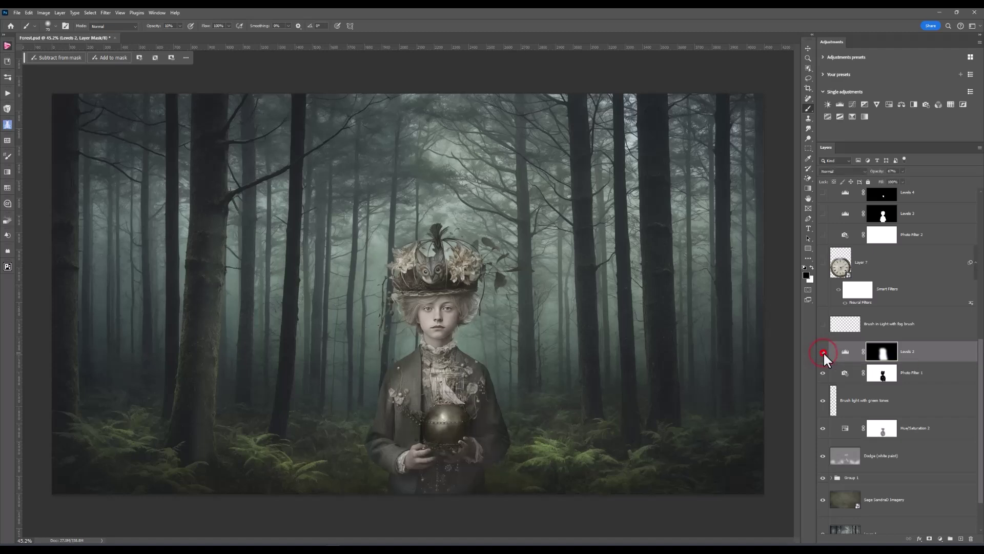
pyautogui.click(822, 352)
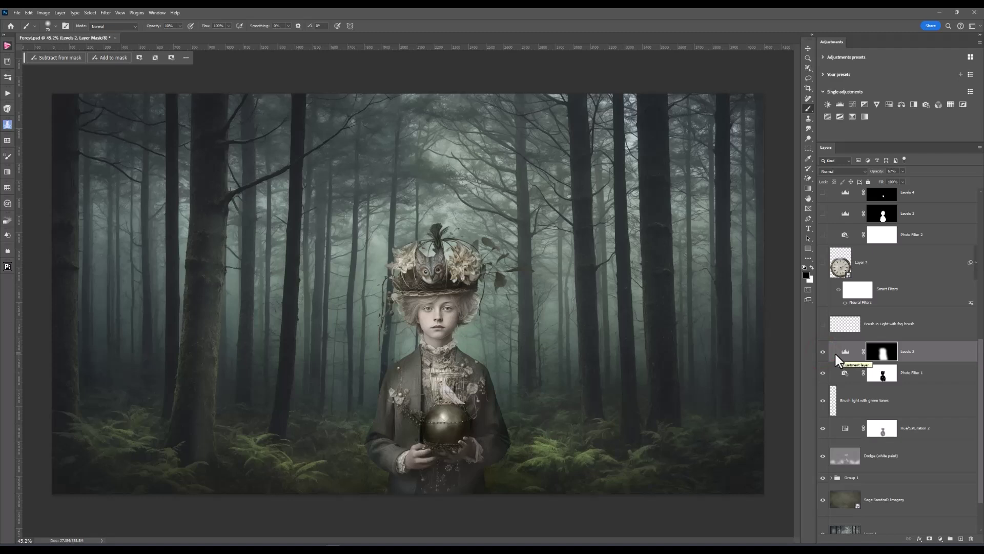
# - Disable the Levels 2 layer mask to compare the unmasked adjustment across the forest, and enable it again
pyautogui.rightClick(877, 352)
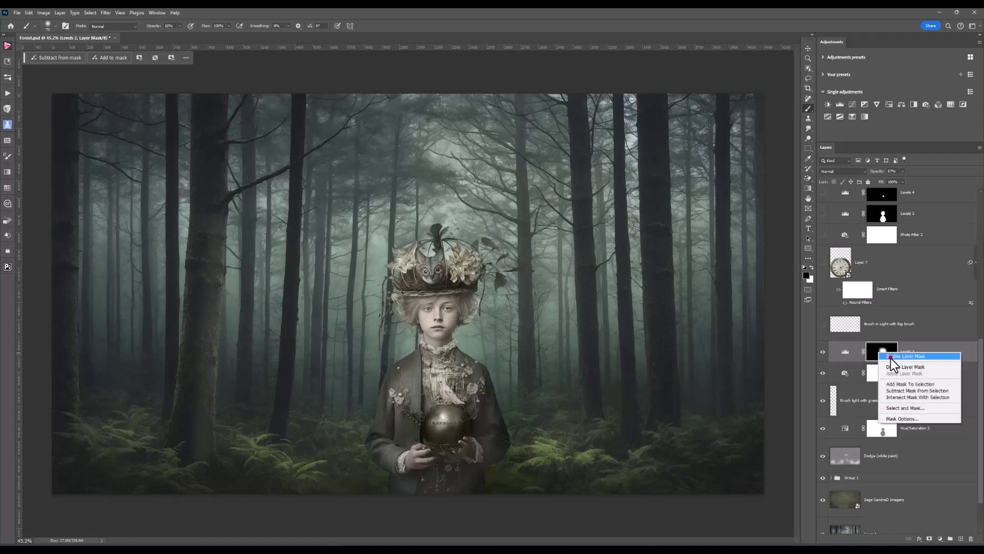
pyautogui.click(891, 357)
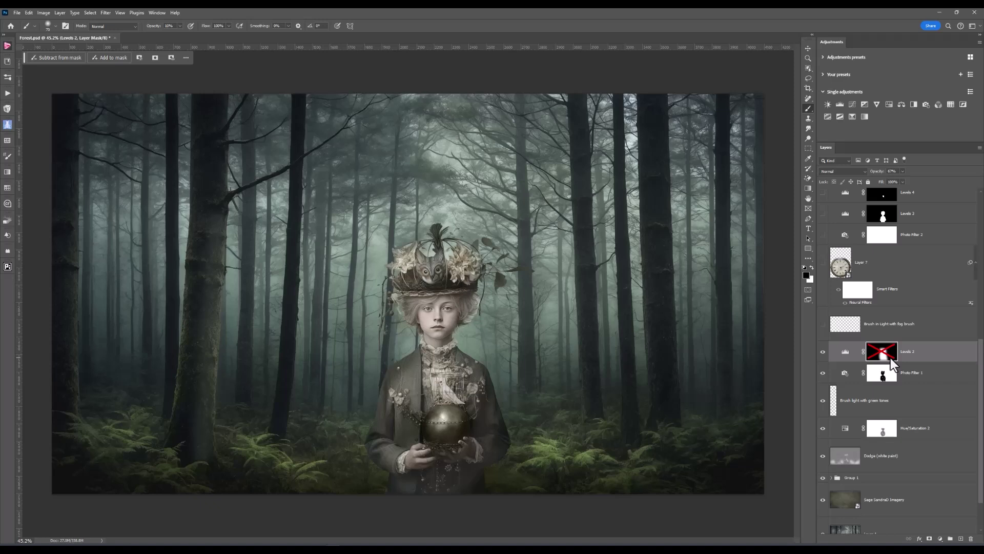
pyautogui.hotkey('ctrl', '2')
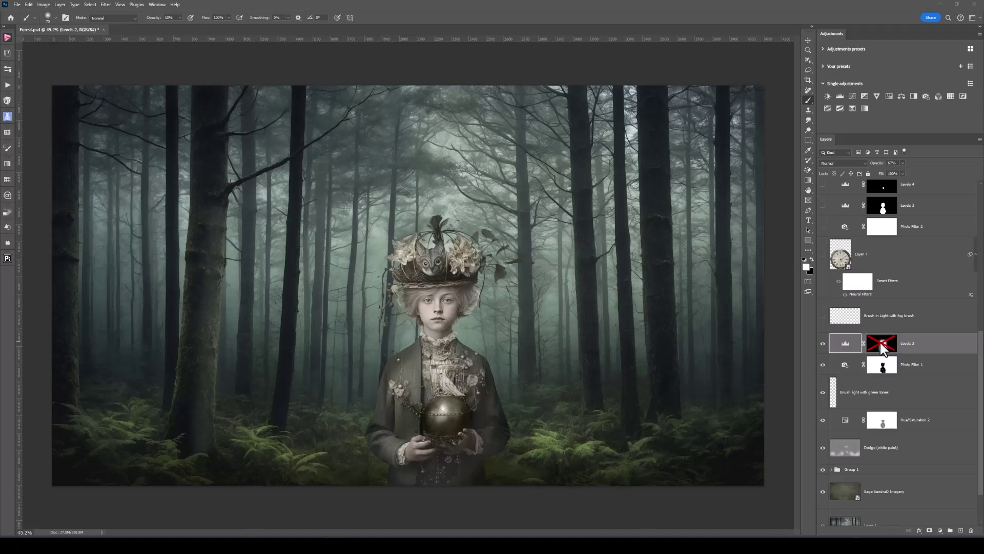
pyautogui.rightClick(885, 343)
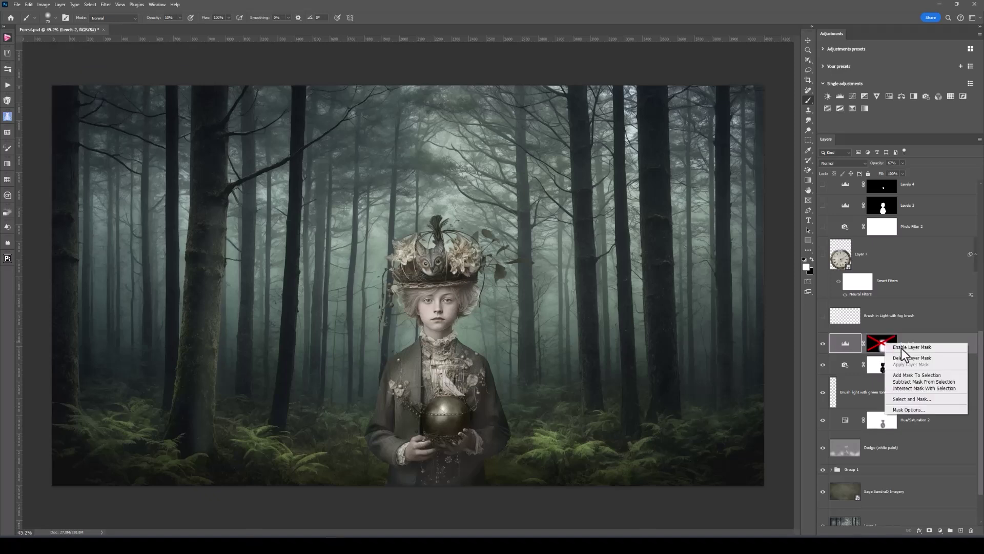
pyautogui.click(903, 348)
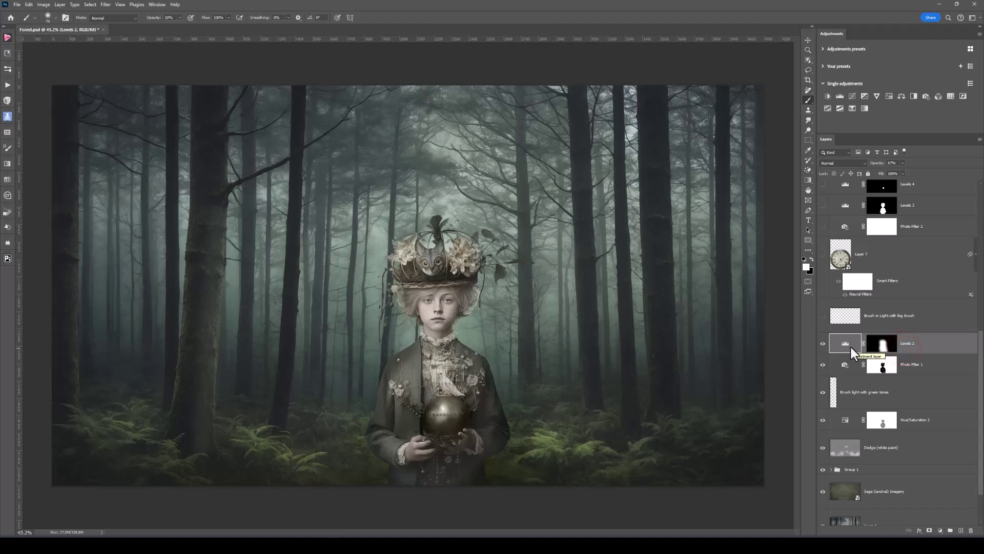
# - Select the figure with the Object Selection tool by enclosing it in a rectangle from above the crown to the image's lower edge
pyautogui.click(808, 60)
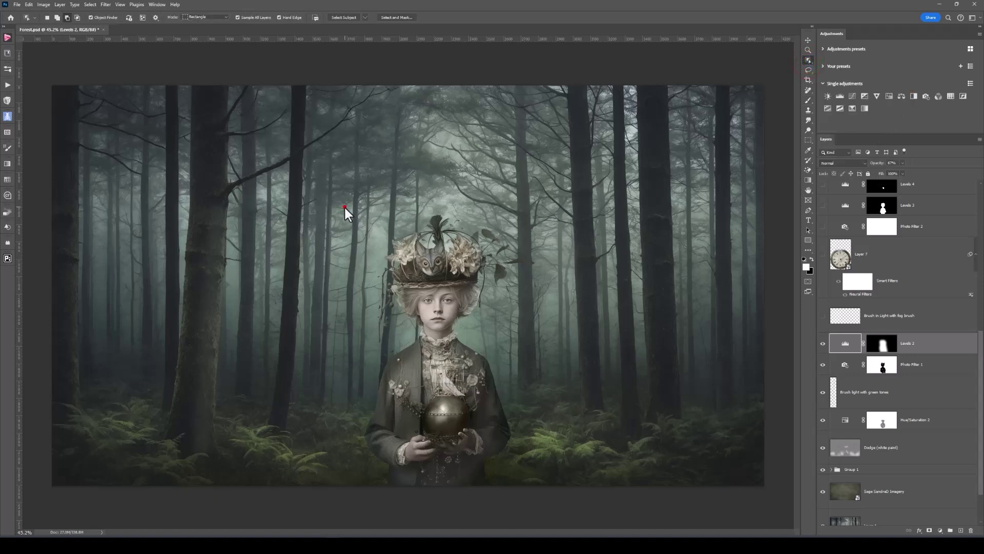
pyautogui.moveTo(345, 208); pyautogui.dragTo(530, 498)
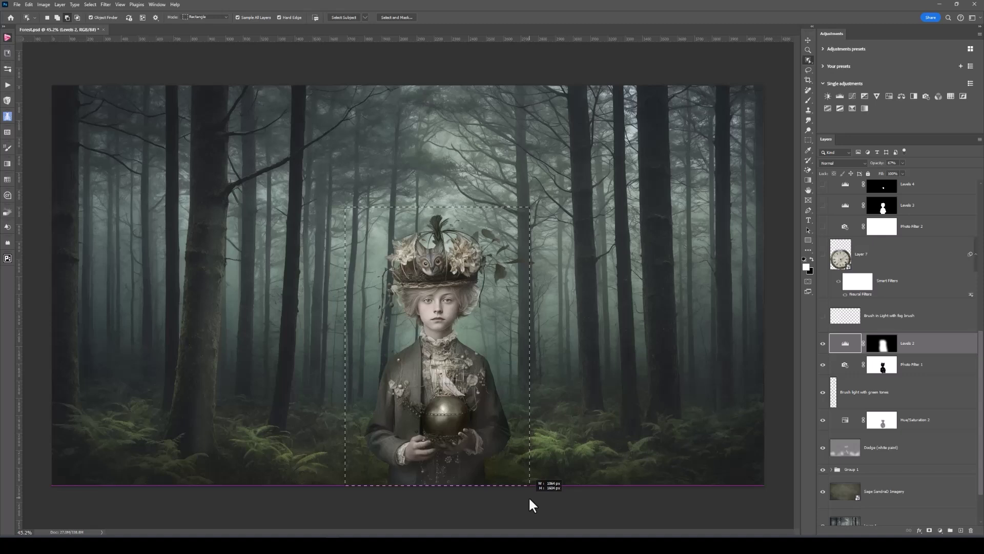
pyautogui.moveTo(529, 499); pyautogui.dragTo(529, 499)
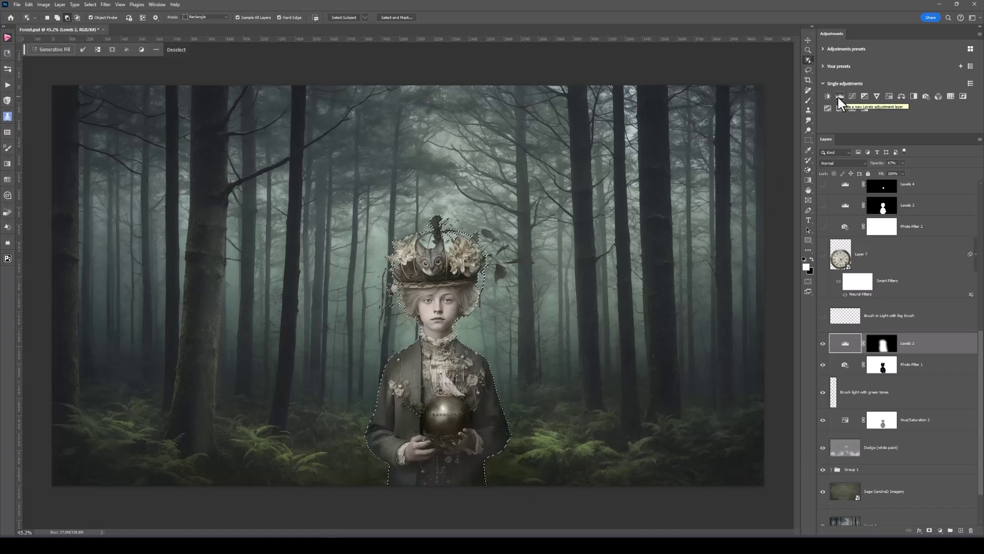
# - Review the input level settings of the Levels 2 adjustment and clear the selection around the figure
pyautogui.doubleClick(844, 344)
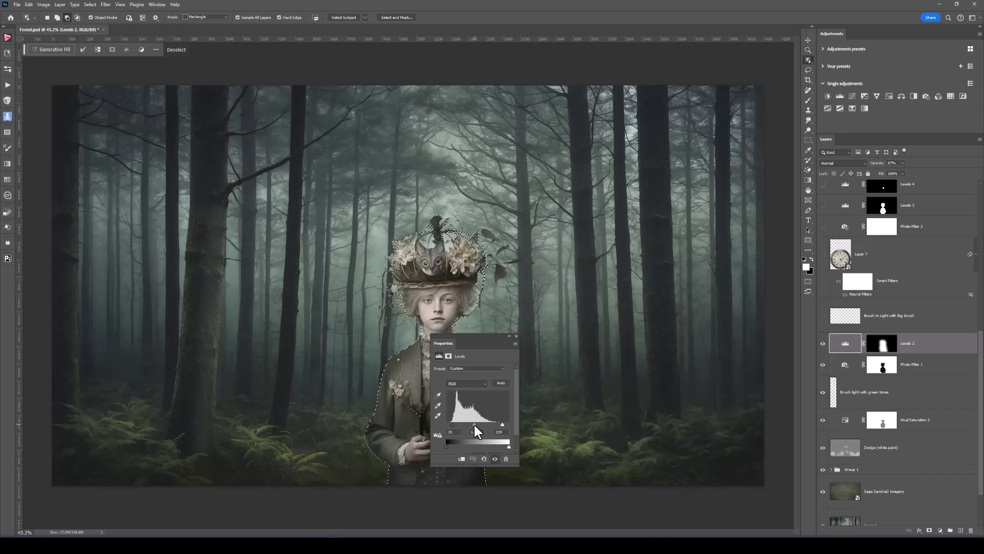
pyautogui.click(516, 336)
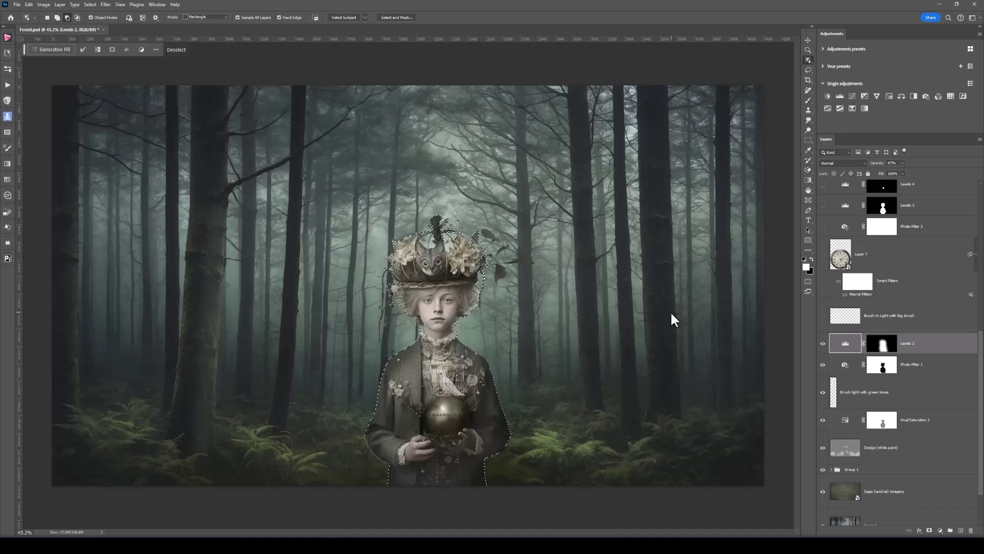
pyautogui.hotkey('ctrl', 'd')
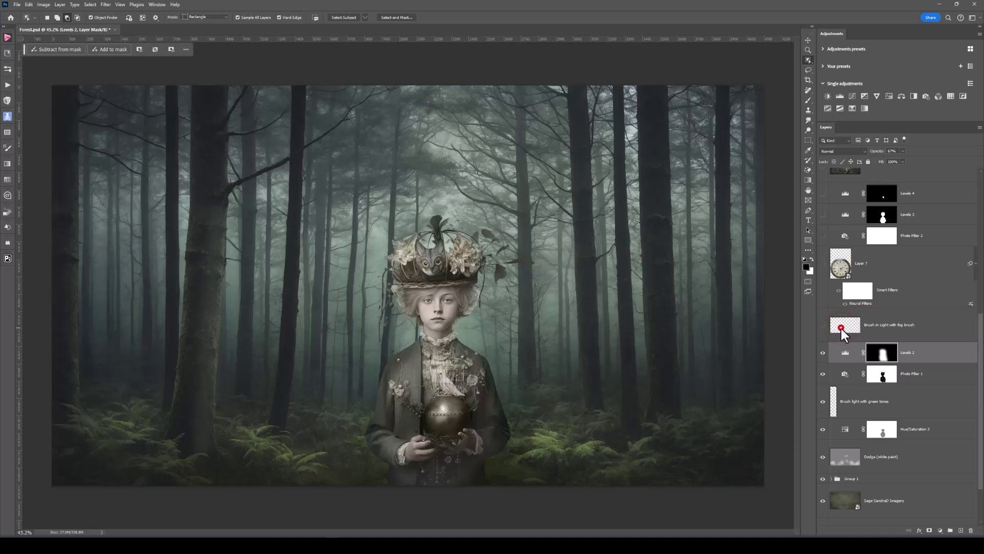
# - Select the Brush in Light with fog brush layer and toggle it to compare the fog over the tree trunk, leaving it visible
pyautogui.click(841, 328)
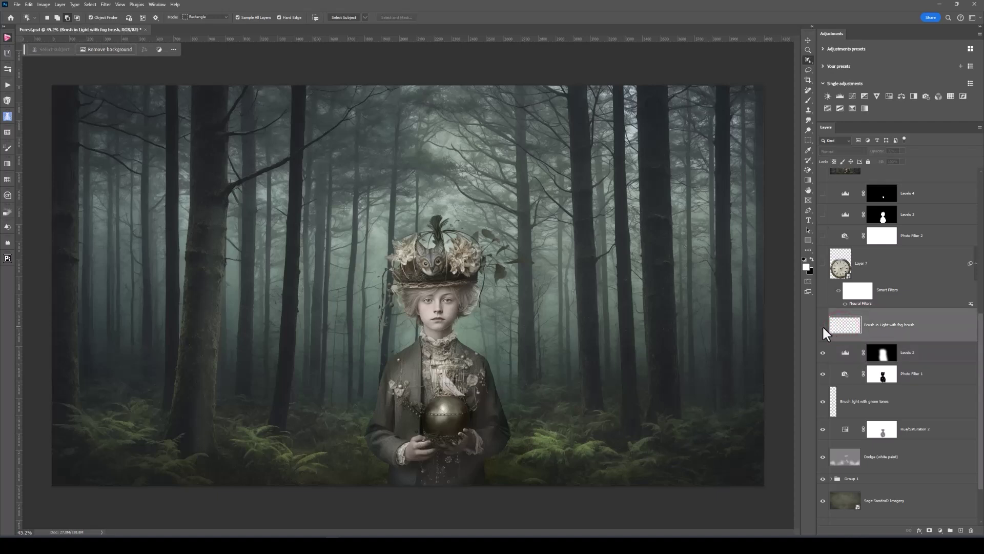
pyautogui.click(822, 325)
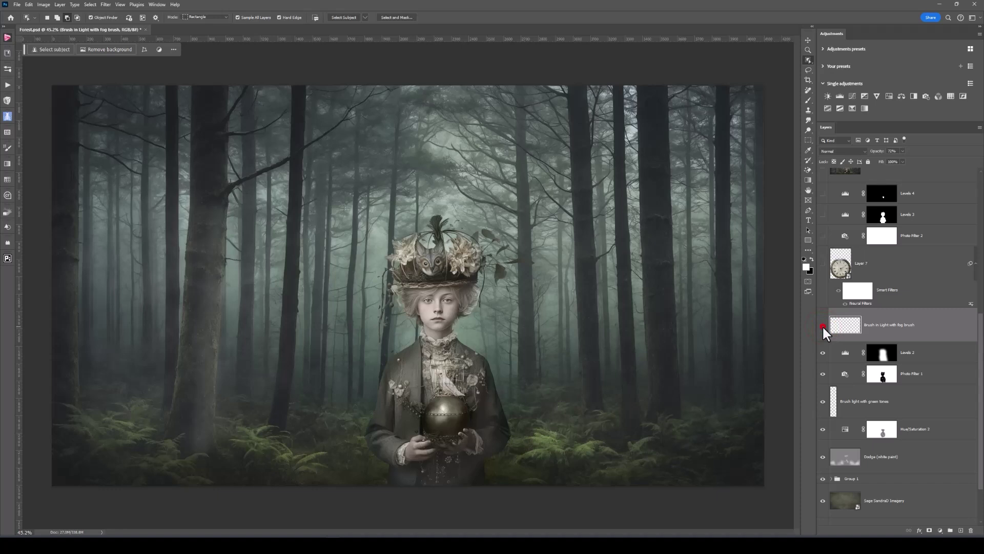
pyautogui.click(822, 325)
pyautogui.click(822, 325)
pyautogui.click(822, 325)
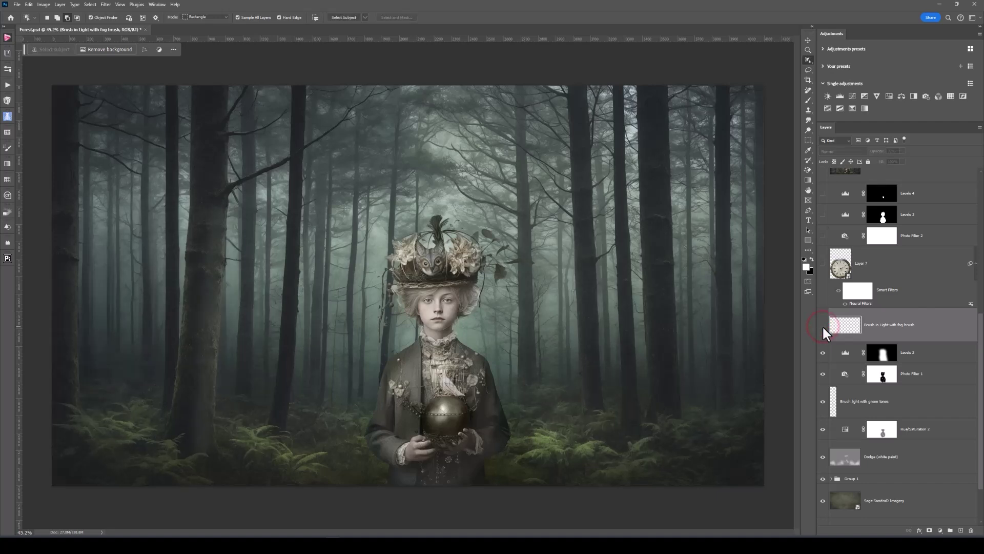
pyautogui.click(822, 325)
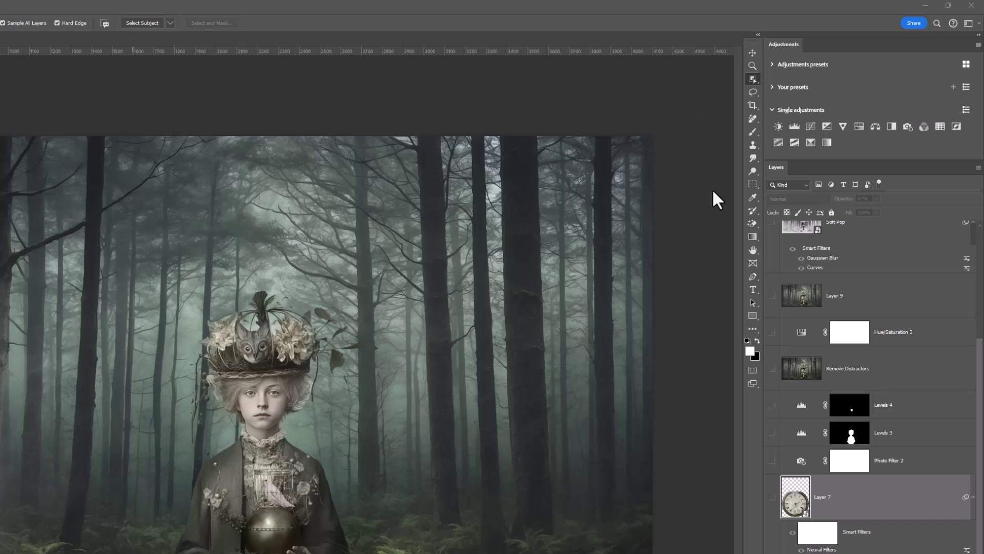
# - Make Layer 7 visible to show the clock face on the globe in the figure's hands
pyautogui.click(772, 497)
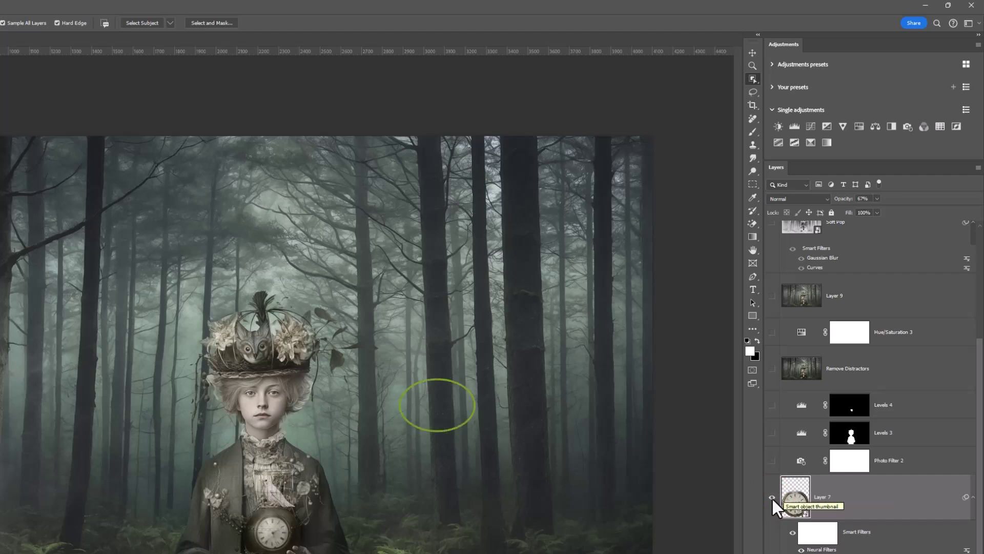
pyautogui.click(796, 494)
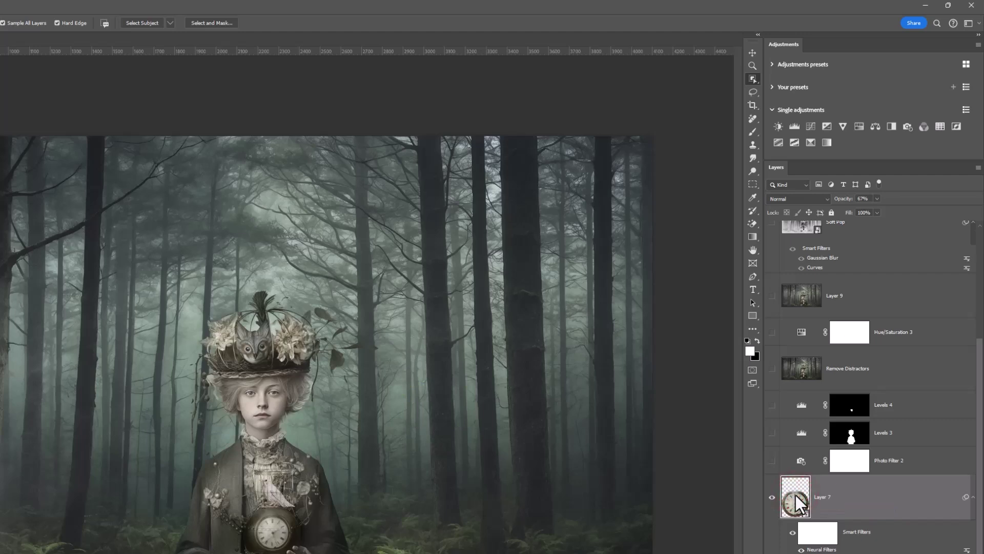
# - Try the clock face layer at 100% opacity and undo the opacity change
pyautogui.click(878, 199)
pyautogui.moveTo(877, 208); pyautogui.dragTo(904, 209)
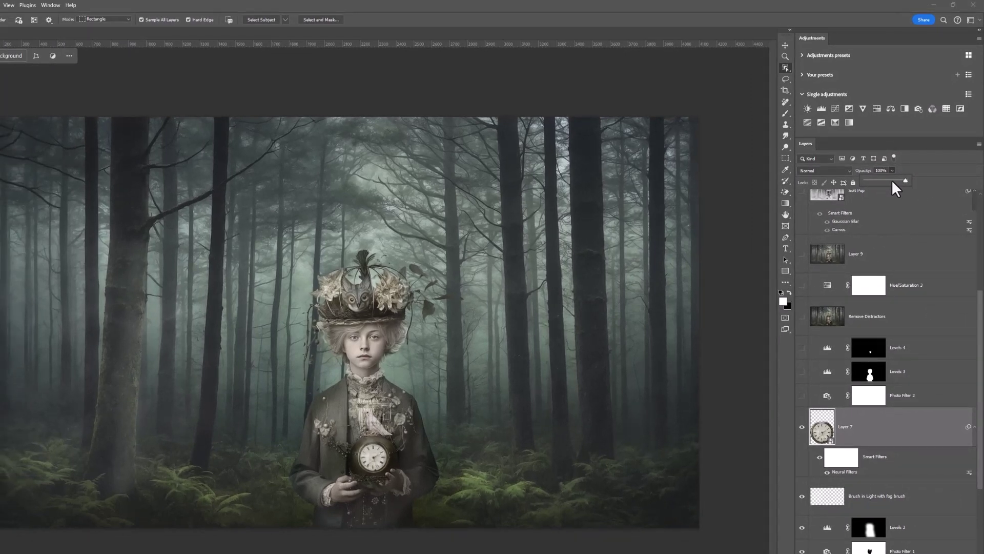
pyautogui.hotkey('ctrl', 'z')
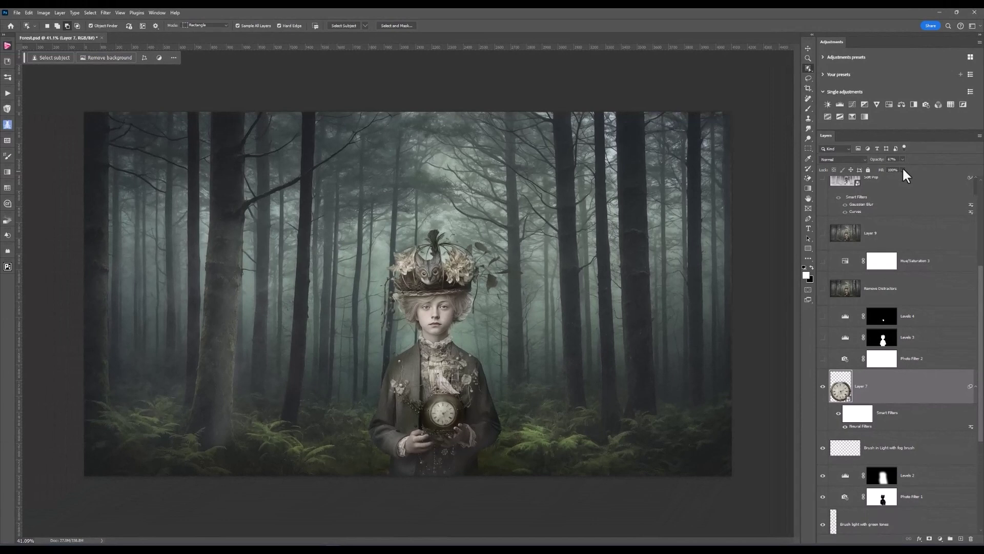
# - Select the Photo Filter 2 adjustment and toggle it to compare its warming of the whole image, leaving it visible
pyautogui.scroll(1, 867, 328)
pyautogui.click(844, 362)
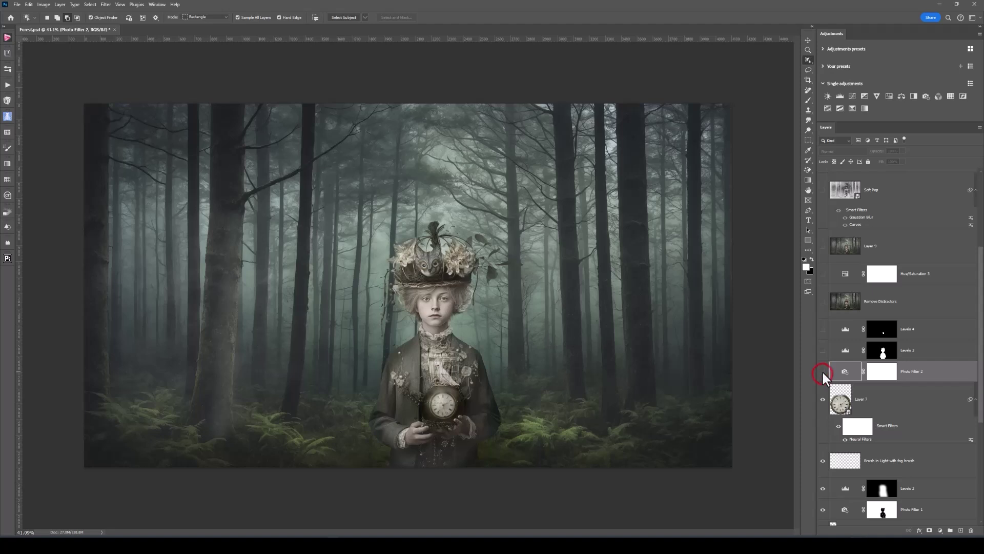
pyautogui.click(823, 371)
pyautogui.click(822, 371)
pyautogui.click(822, 371)
# - Review the filter and density settings of Photo Filter 2 and compare the image without and with the adjustment
pyautogui.doubleClick(843, 371)
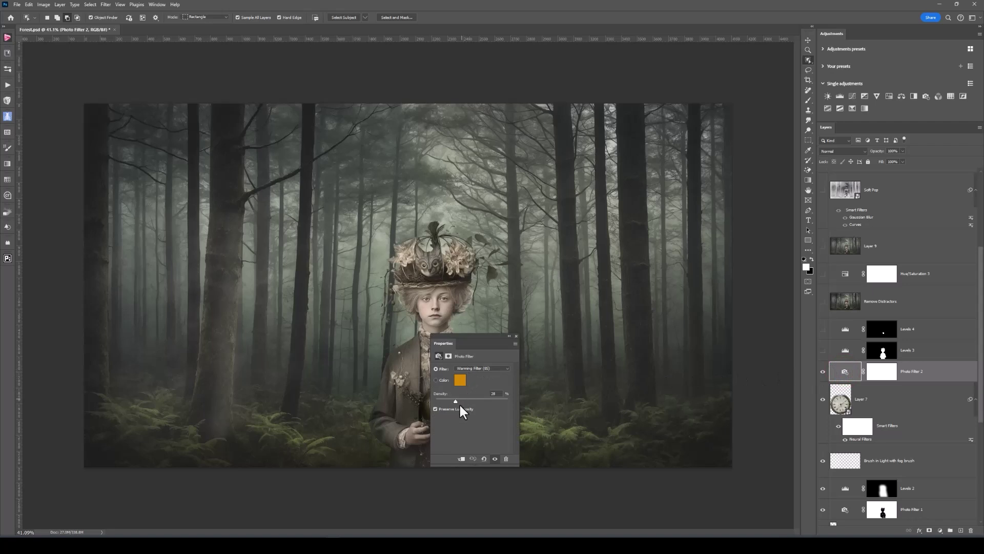
pyautogui.click(517, 337)
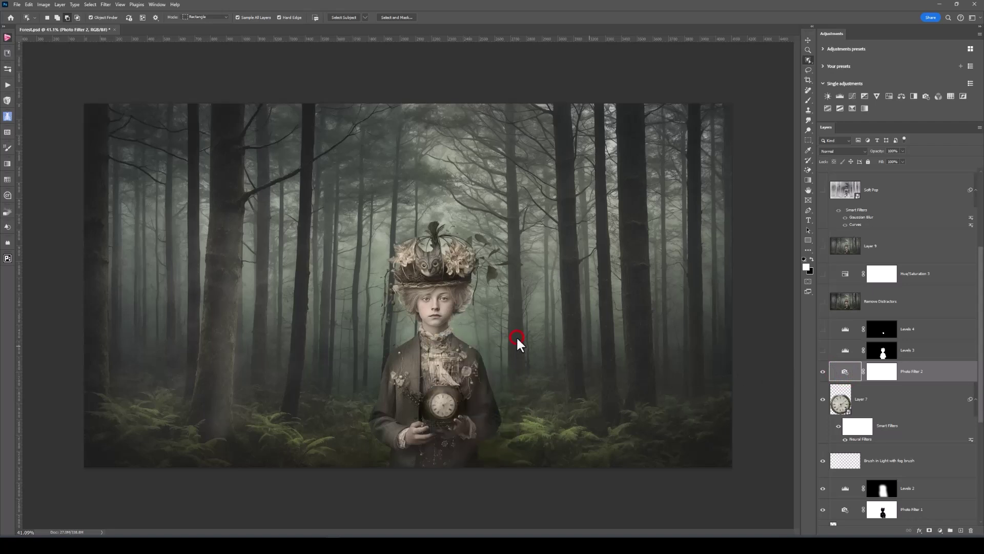
pyautogui.click(823, 371)
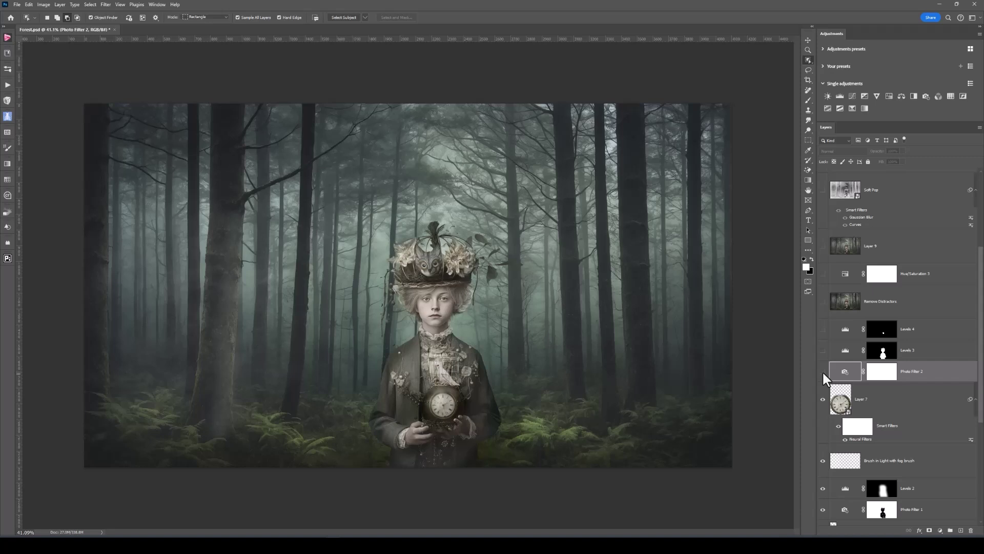
pyautogui.click(822, 371)
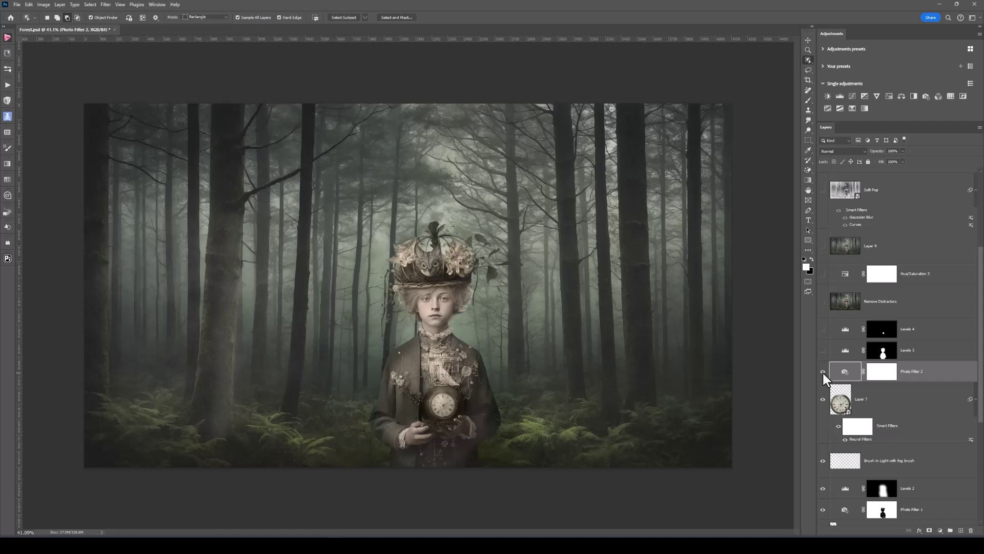
# - Select the Levels 3 adjustment masked to the figure and toggle it to compare its effect, leaving it visible
pyautogui.click(843, 355)
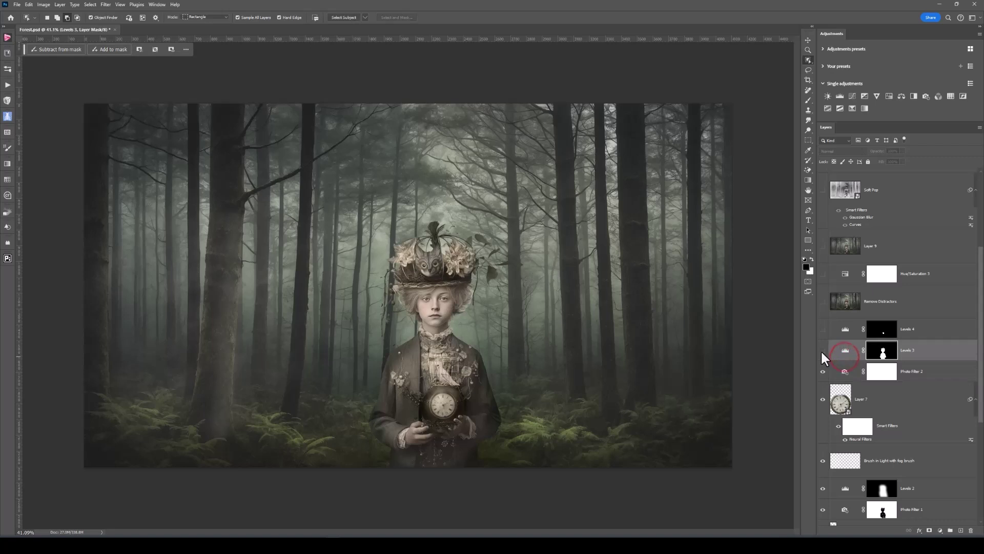
pyautogui.click(822, 350)
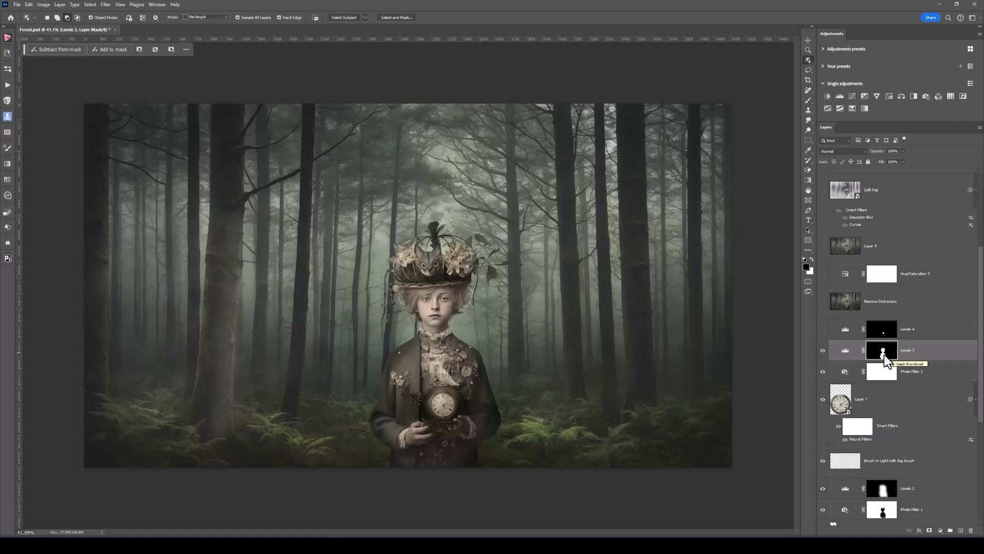
pyautogui.click(823, 351)
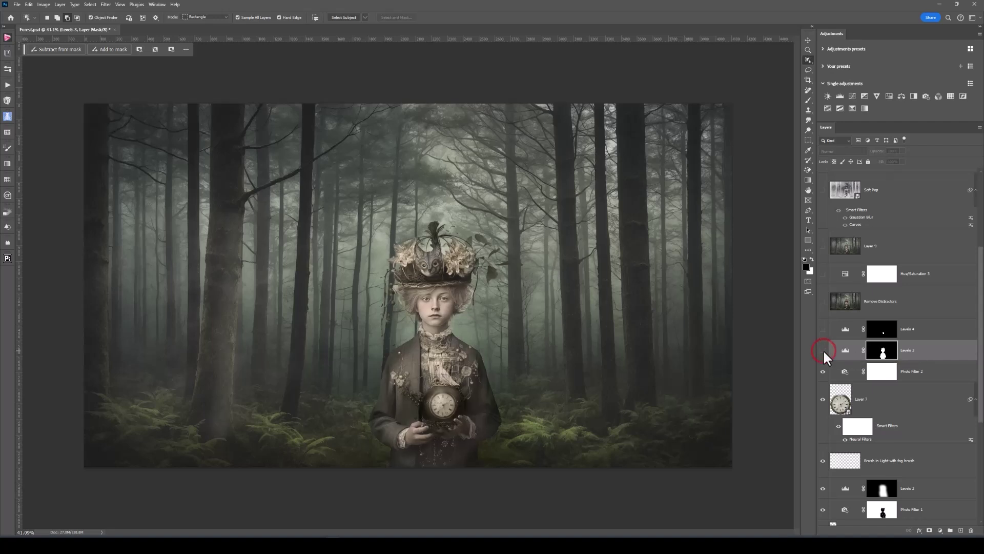
pyautogui.click(823, 350)
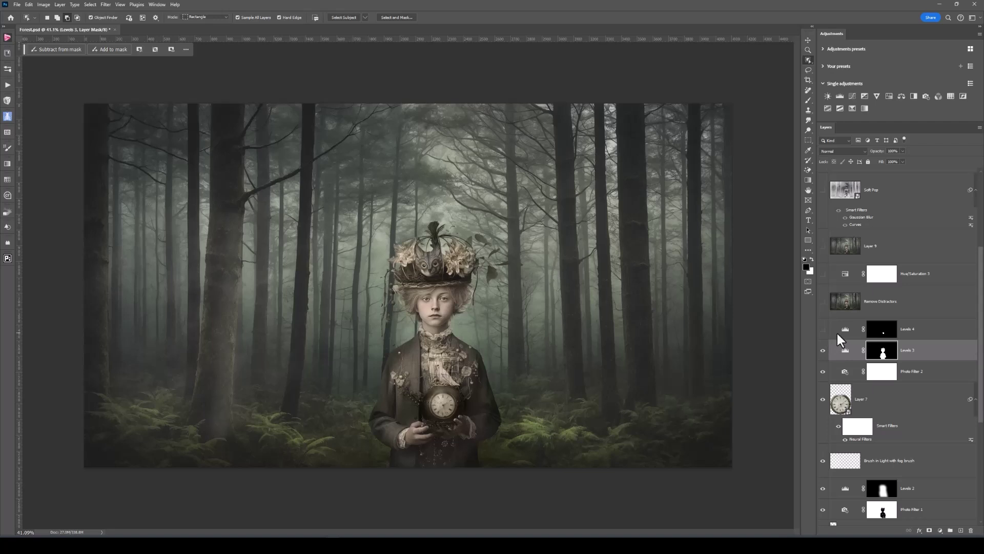
# - Select the Levels 4 adjustment masked to a small spot and toggle it to compare its effect, leaving it visible
pyautogui.click(837, 332)
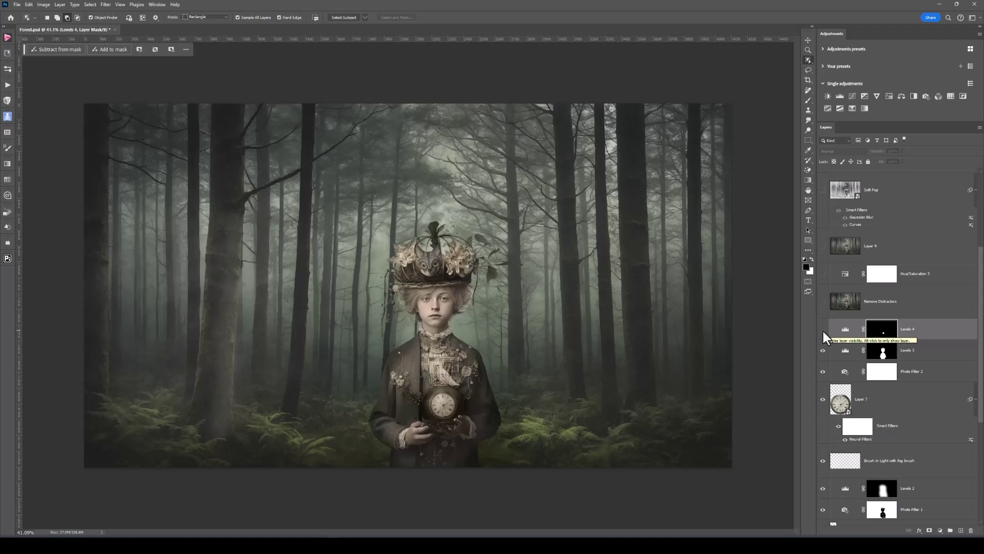
pyautogui.click(822, 330)
pyautogui.click(822, 329)
pyautogui.click(823, 329)
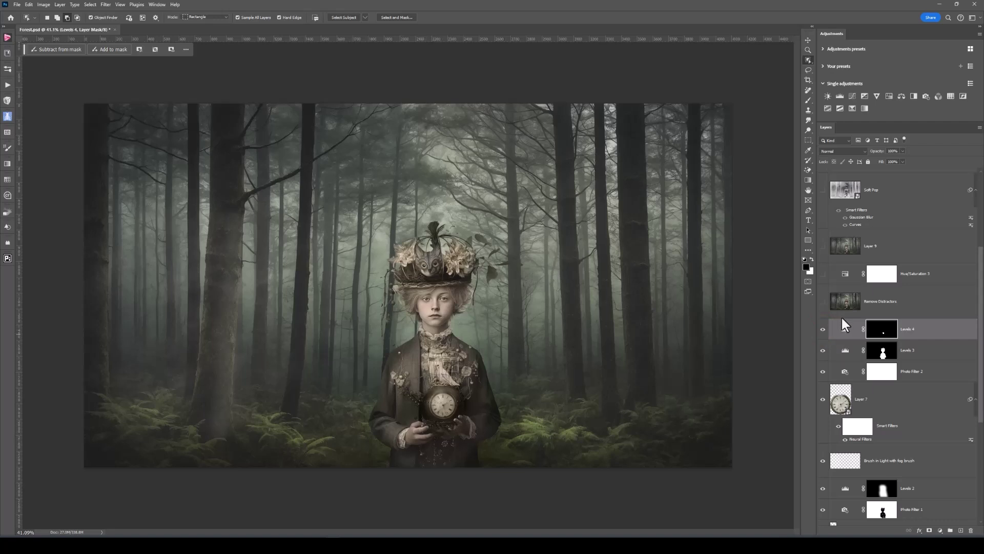
# - Select the Remove Distractors layer and toggle it to compare the cleaned-up image at closer range, leaving it visible
pyautogui.click(847, 299)
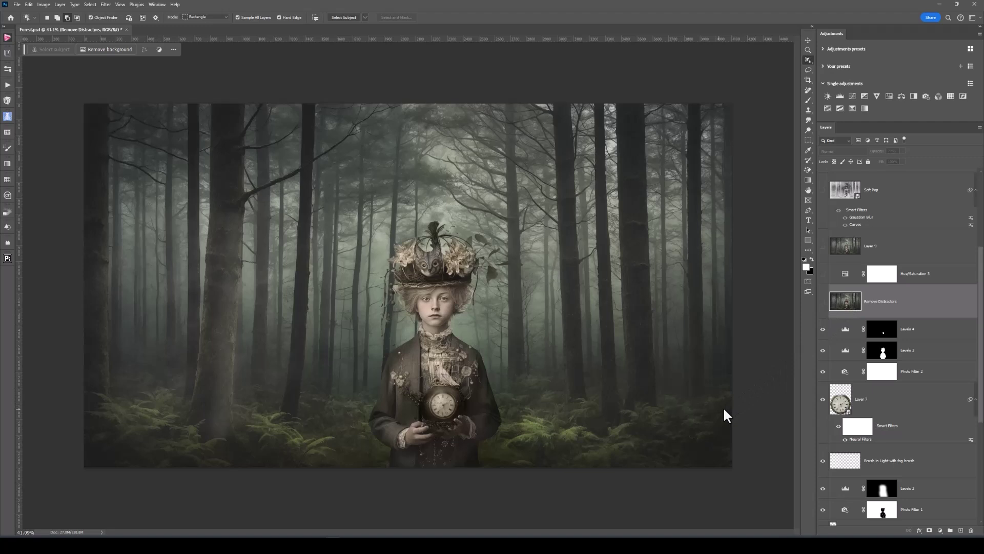
pyautogui.scroll(3, 723, 407)
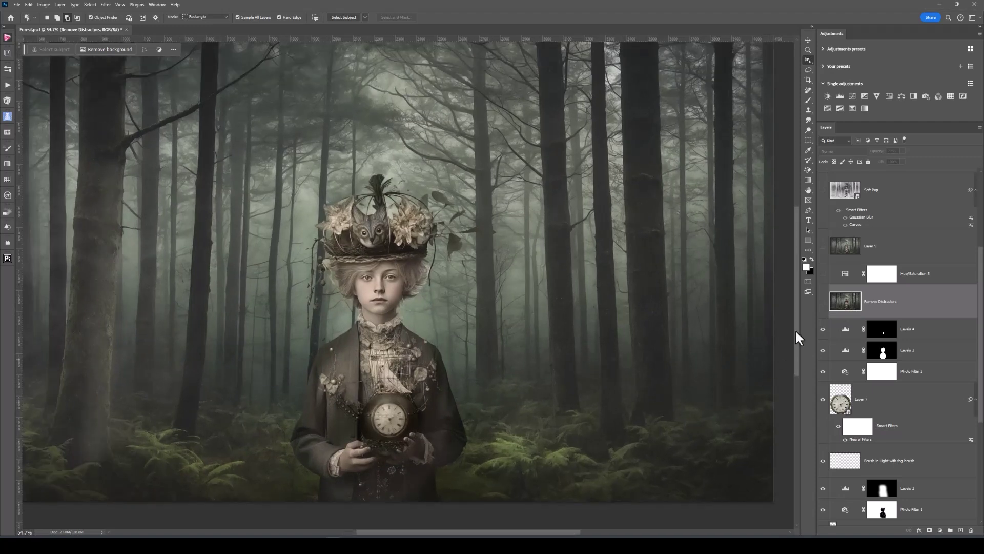
pyautogui.click(822, 301)
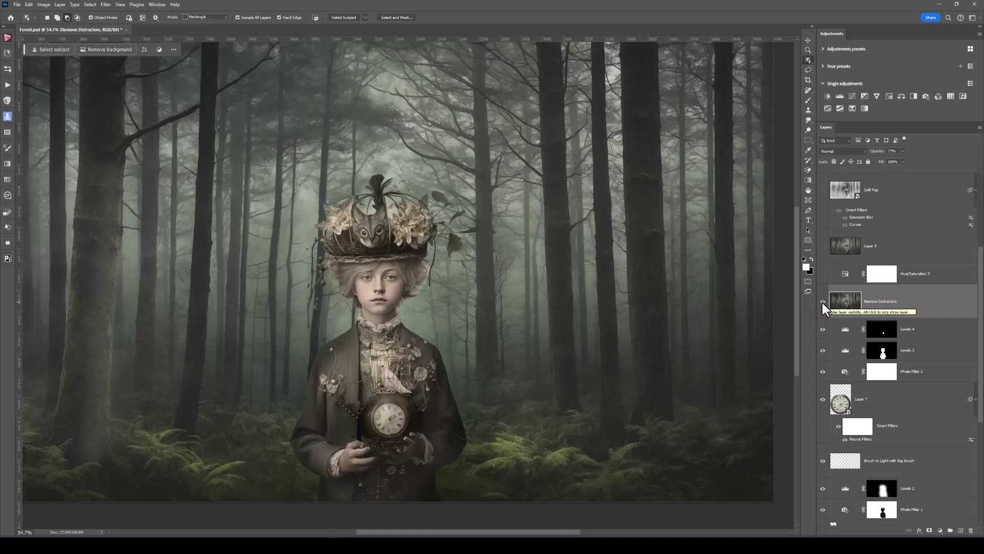
pyautogui.click(822, 301)
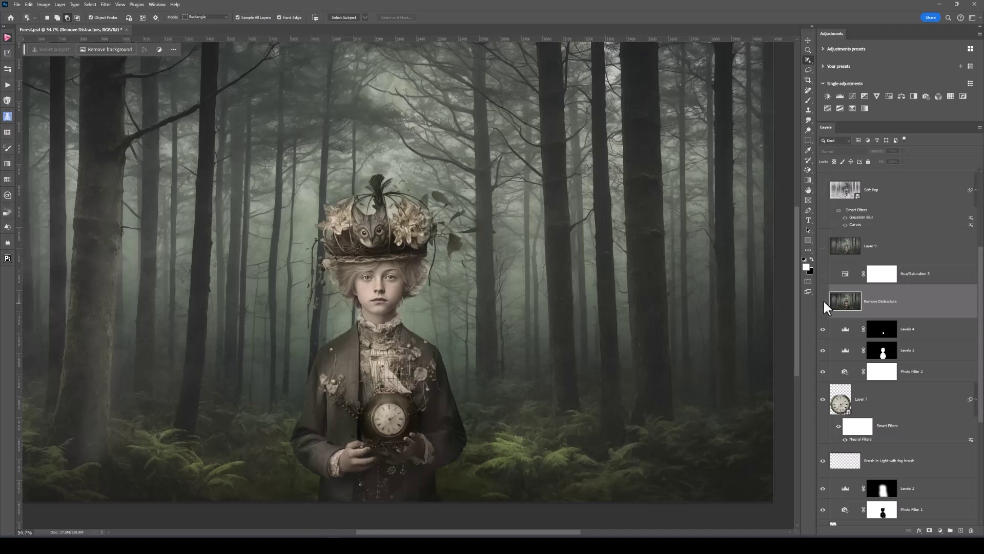
pyautogui.click(823, 300)
pyautogui.scroll(-3, 796, 312)
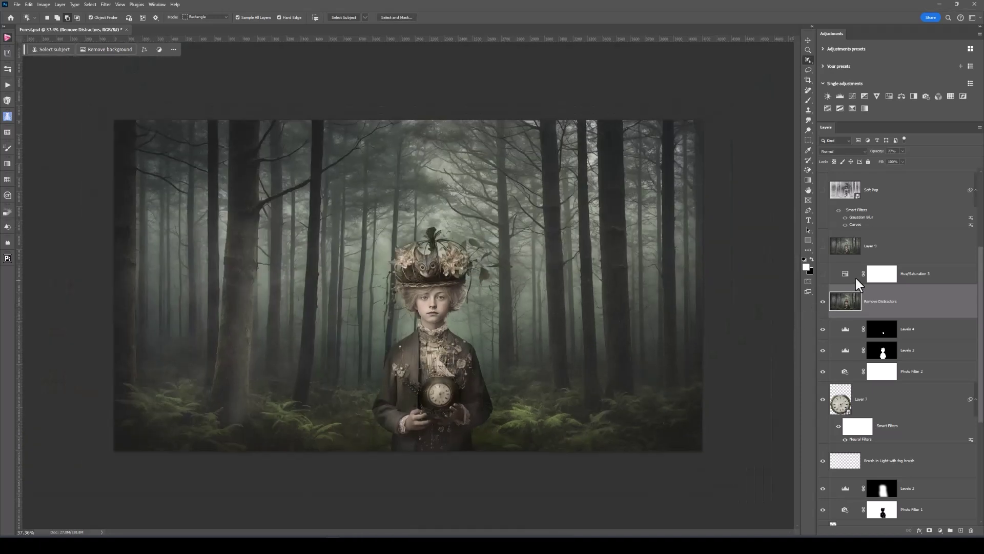
# - Make the Hue/Saturation 3 adjustment visible and review its saturation and lightness settings
pyautogui.click(823, 274)
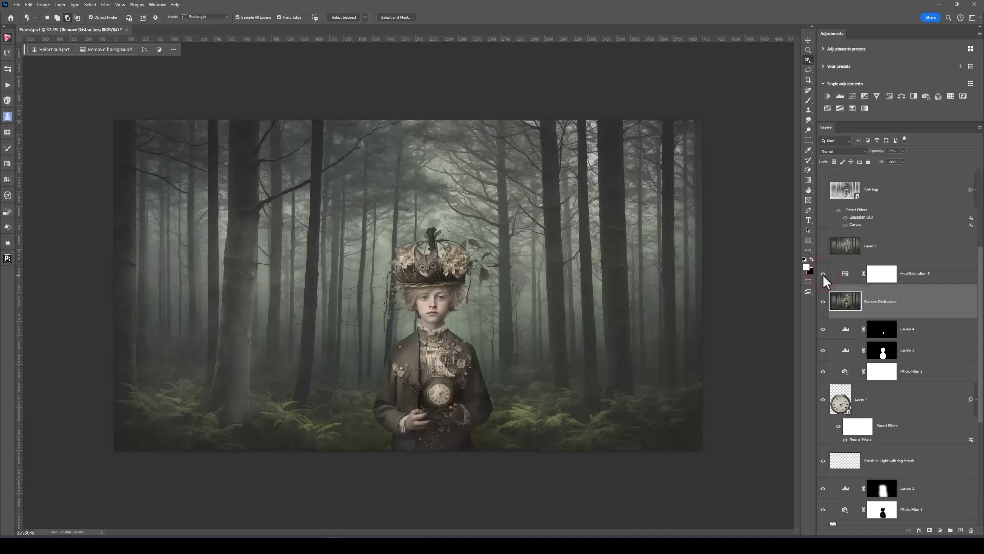
pyautogui.click(835, 275)
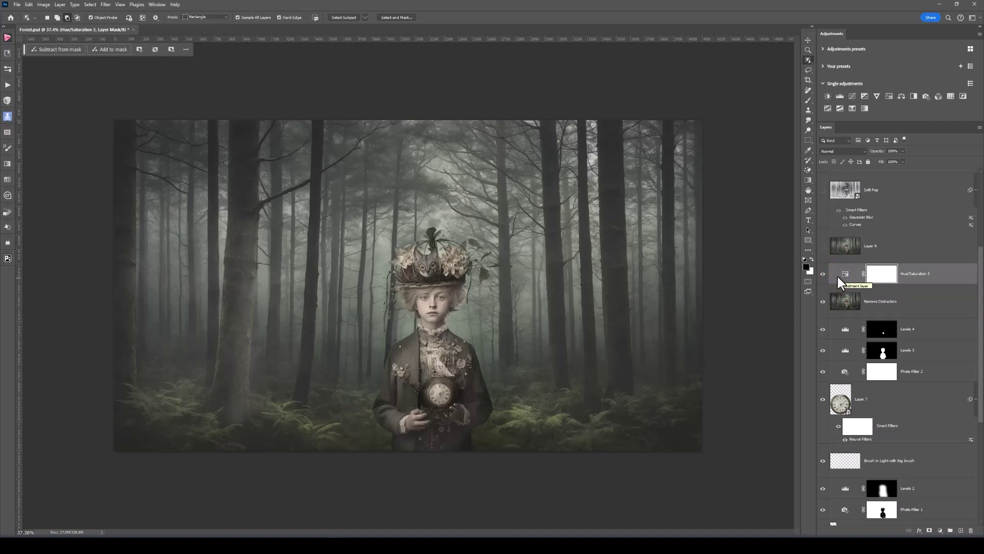
pyautogui.doubleClick(844, 275)
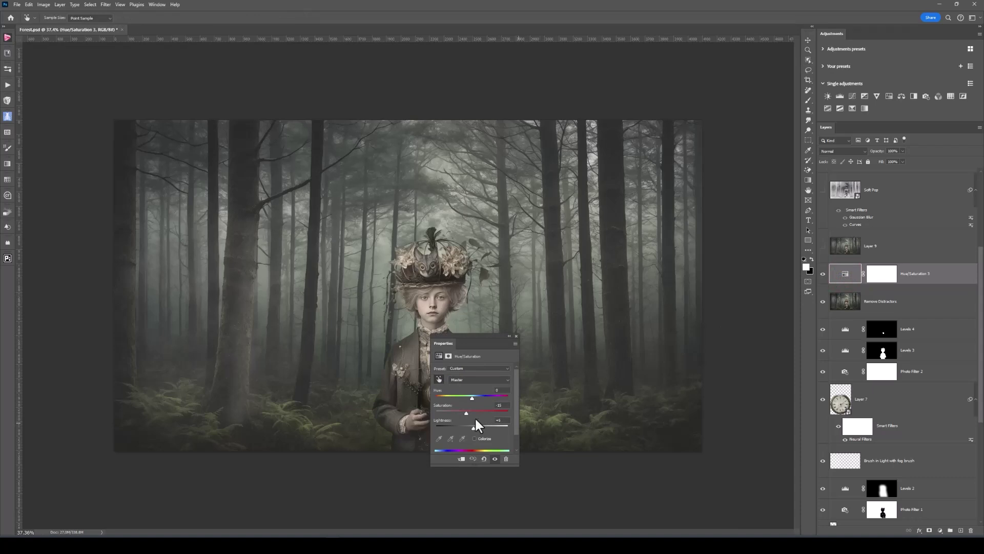
pyautogui.click(516, 336)
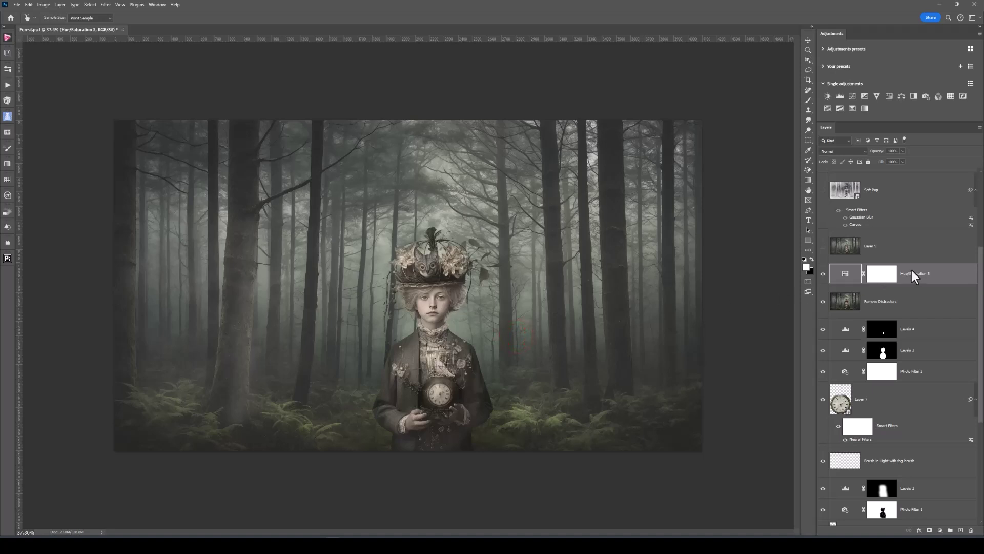
pyautogui.scroll(2, 892, 235)
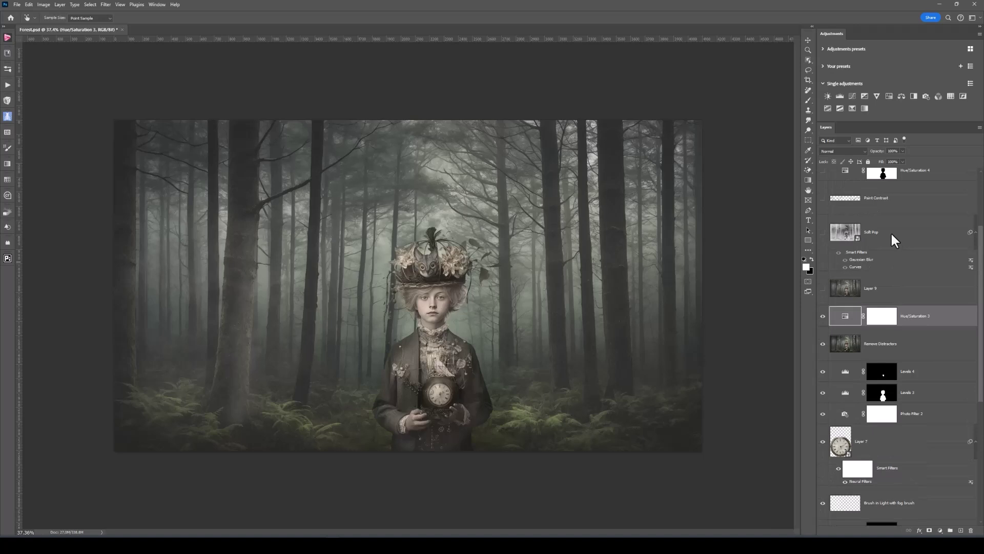
# - Make Layer 9 and the Soft Pop smart object layer visible, and select Soft Pop
pyautogui.click(835, 288)
pyautogui.press('w')
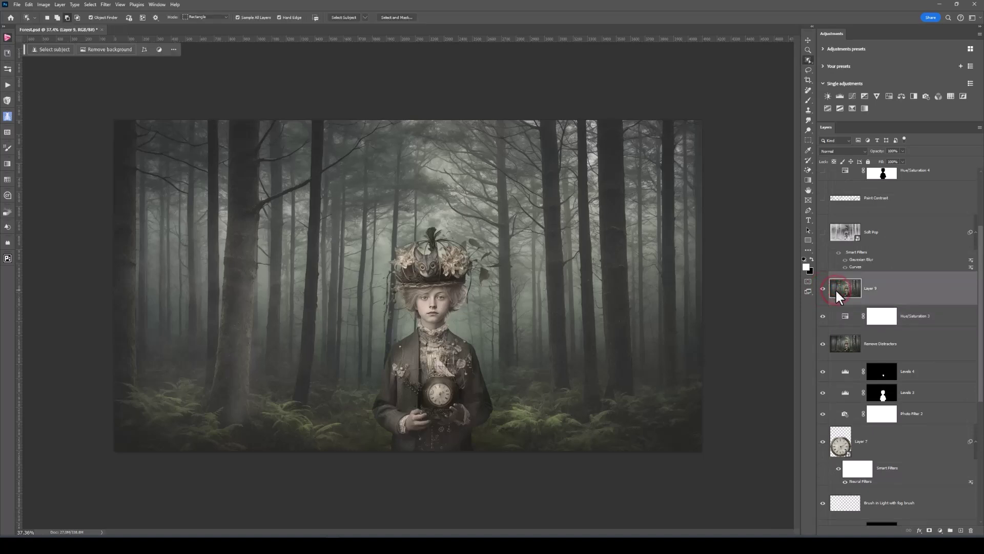
pyautogui.scroll(1, 889, 277)
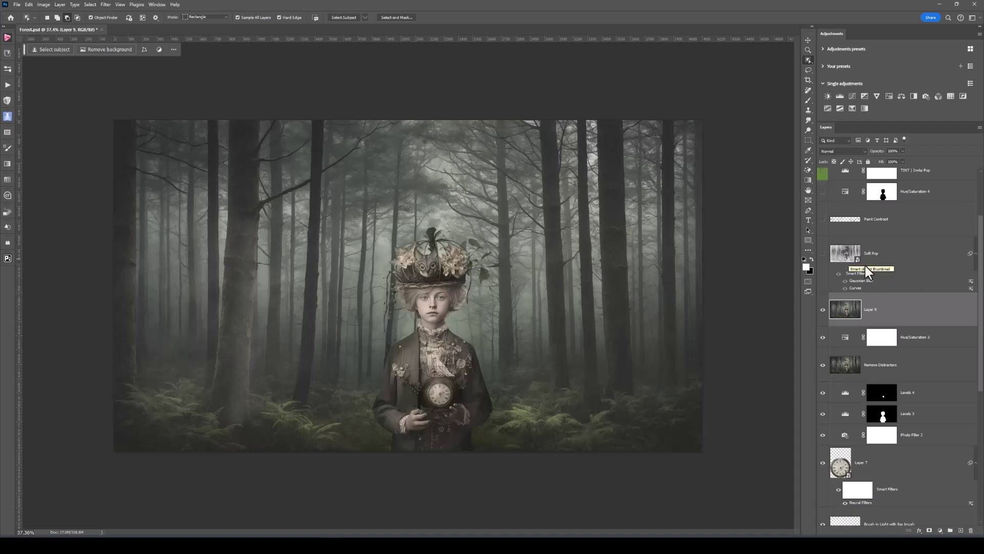
pyautogui.click(822, 254)
pyautogui.click(856, 252)
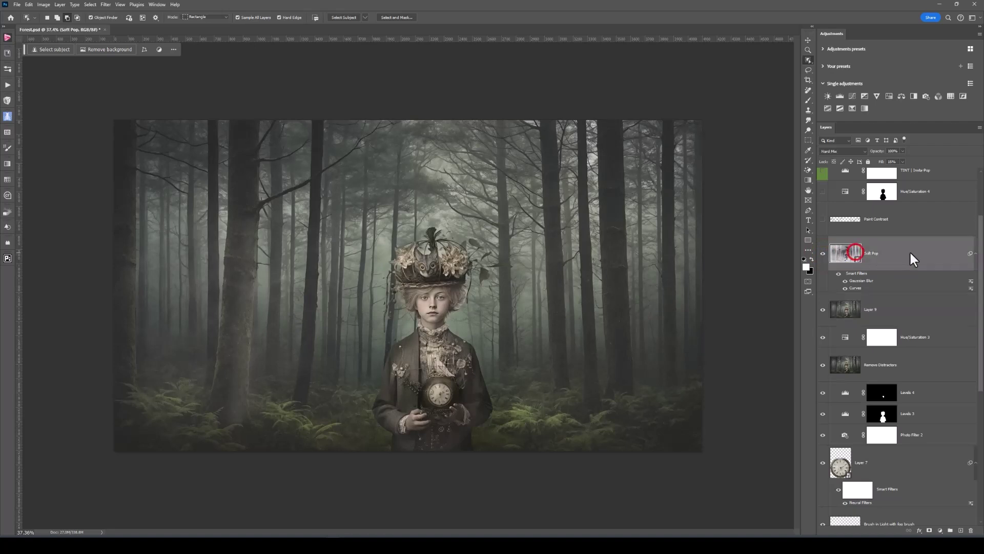
# - Toggle the Paint Contrast layer repeatedly to compare its effect on the composite, leaving it visible
pyautogui.scroll(1, 871, 256)
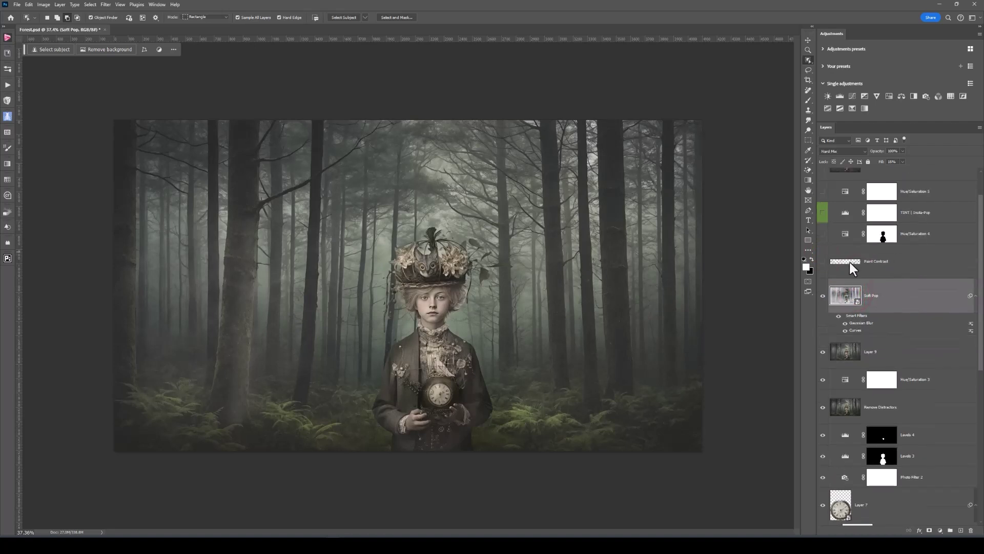
pyautogui.click(822, 262)
pyautogui.click(822, 261)
pyautogui.click(822, 261)
pyautogui.click(823, 261)
pyautogui.click(822, 262)
# - Make the masked Hue/Saturation 4, the TINT adjustment above it and Hue/Saturation 5 visible
pyautogui.click(822, 234)
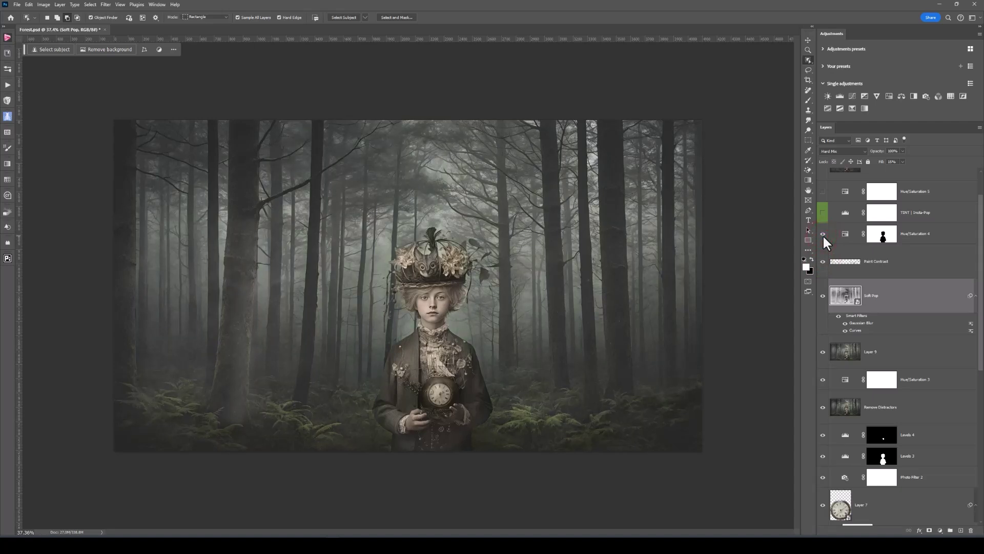
pyautogui.click(823, 234)
pyautogui.scroll(1, 840, 251)
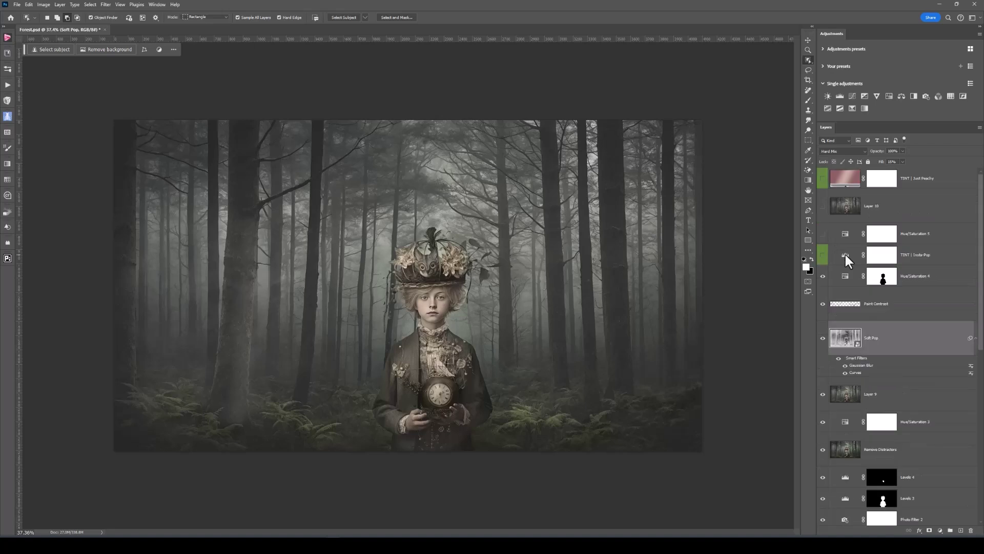
pyautogui.click(822, 234)
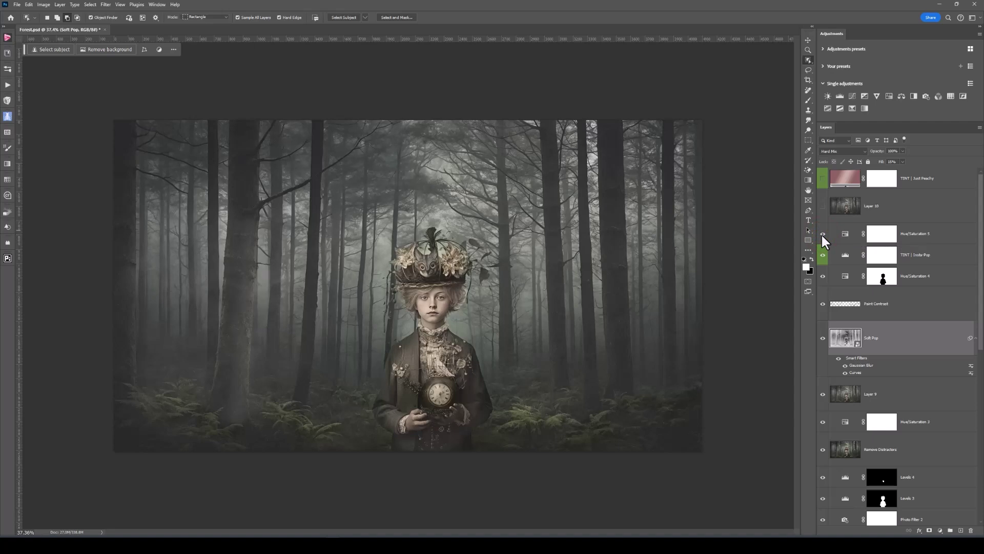
# - Make Layer 10 visible, toggle the TINT | Just Peachy layer to compare its effect, and leave it visible and selected
pyautogui.click(822, 207)
pyautogui.click(840, 208)
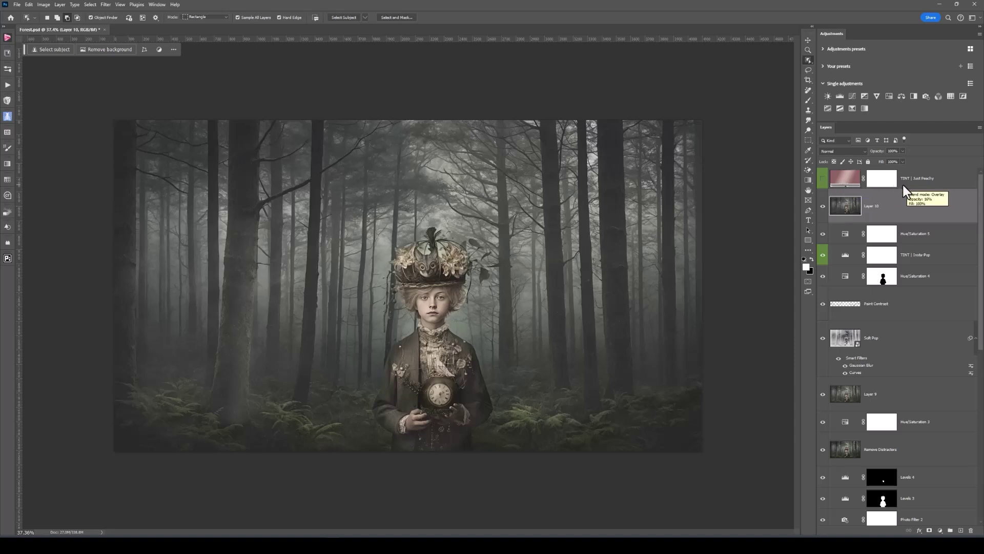
pyautogui.click(822, 178)
pyautogui.click(822, 178)
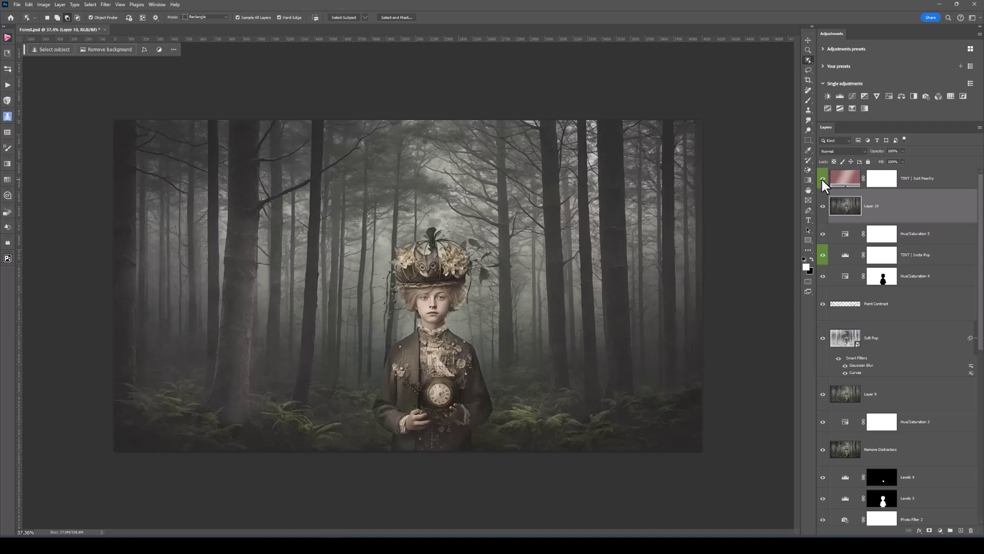
pyautogui.click(839, 180)
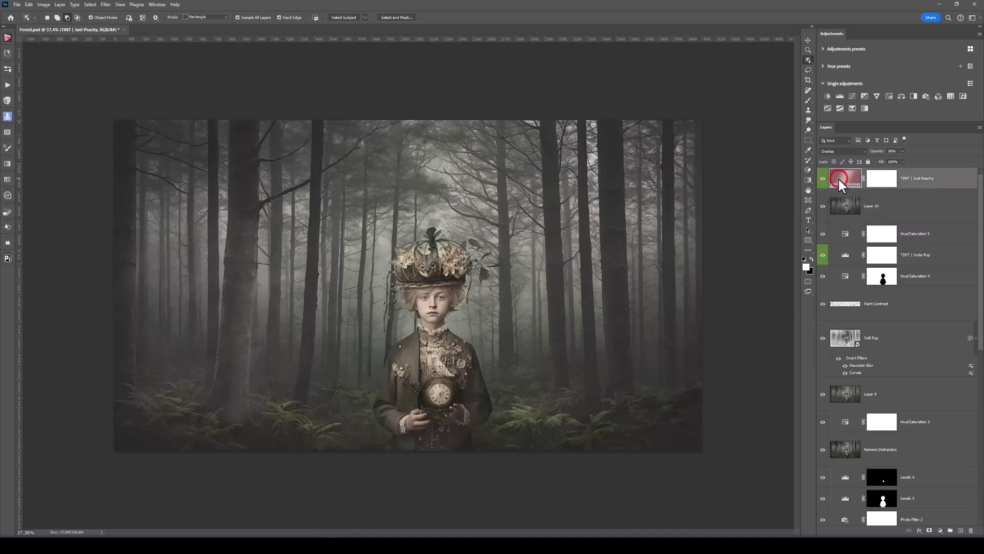